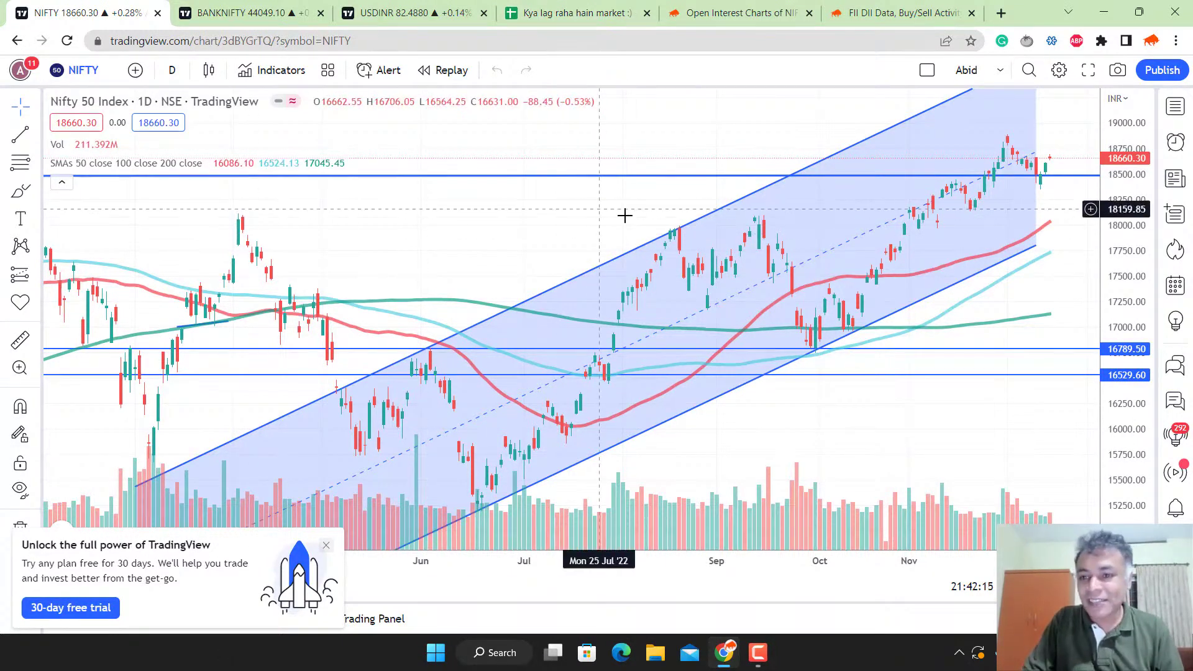
Zoom out the NIFTY daily chart so April through November history is visible
scroll(631, 214, down, 1)
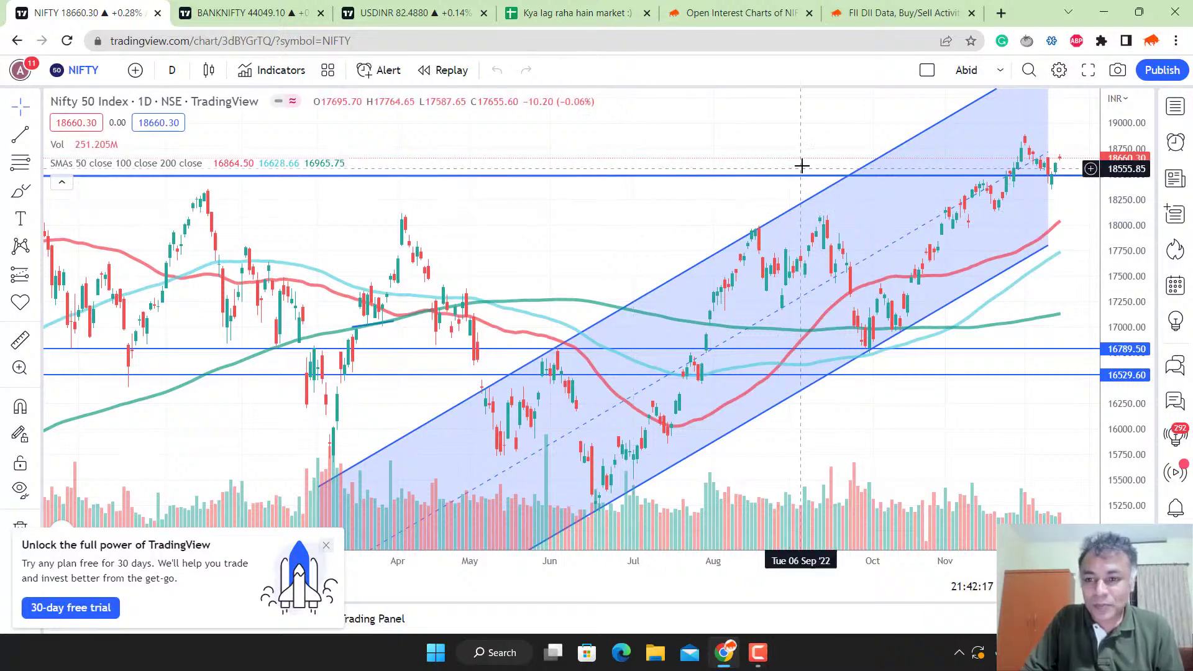
Rescale NIFTY's price axis and zoom in so December's candles fit on screen
drag(1126, 292, 1127, 261)
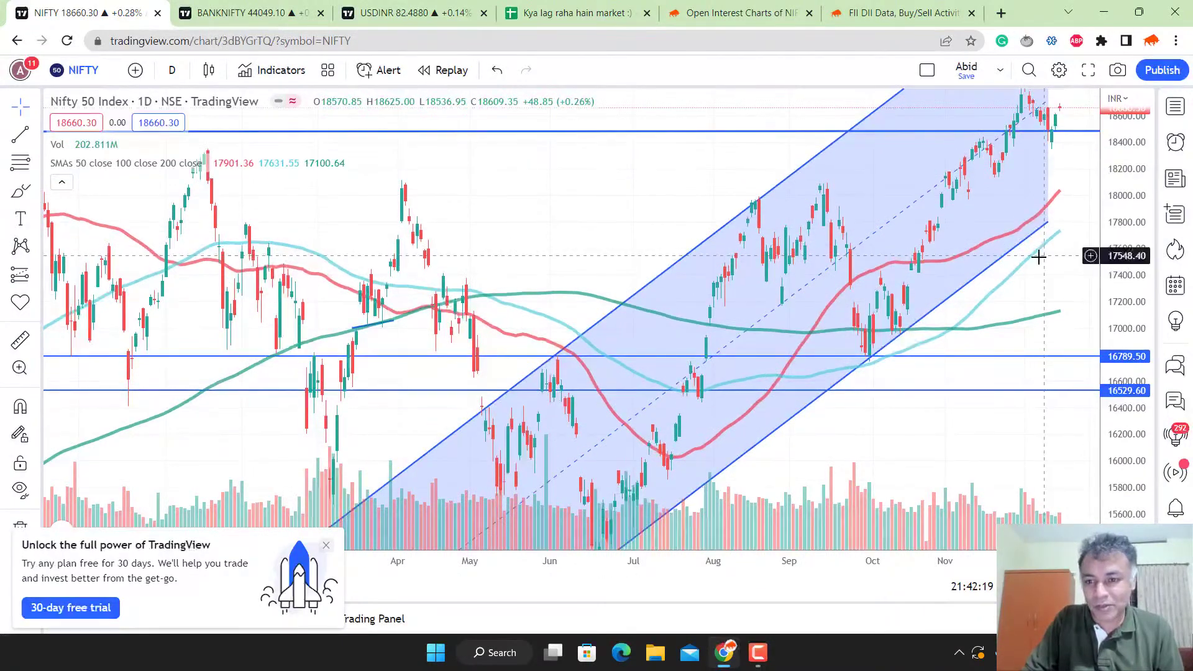
scroll(995, 348, up, 3)
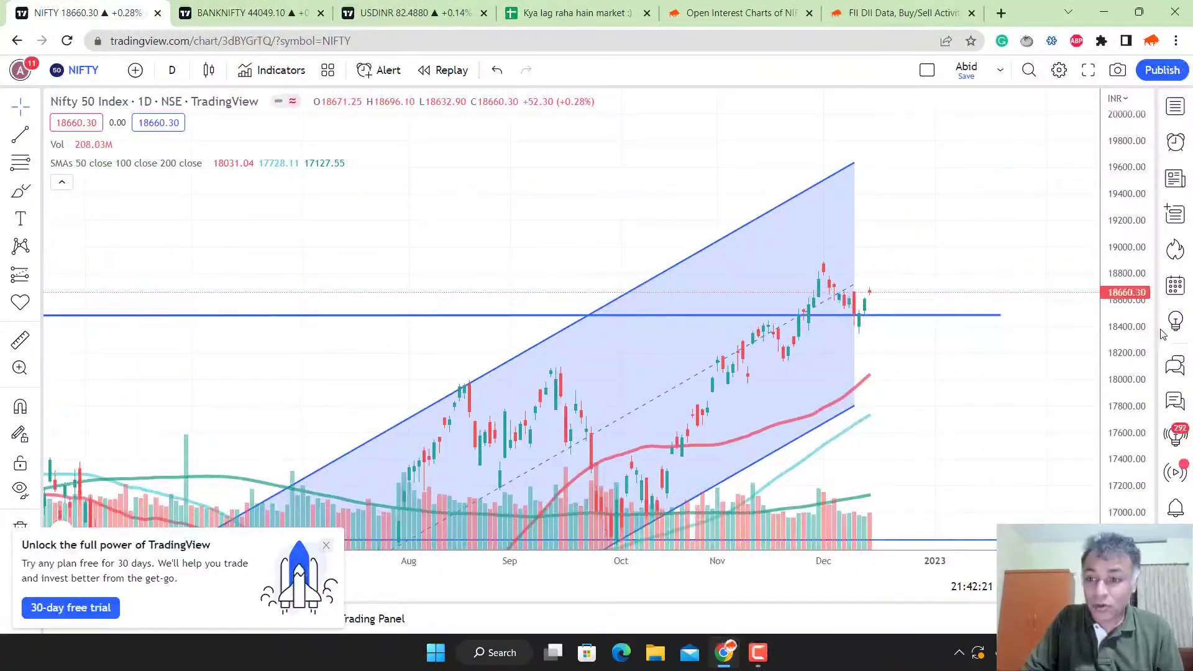
drag(1134, 305, 1139, 328)
scroll(263, 171, up, 5)
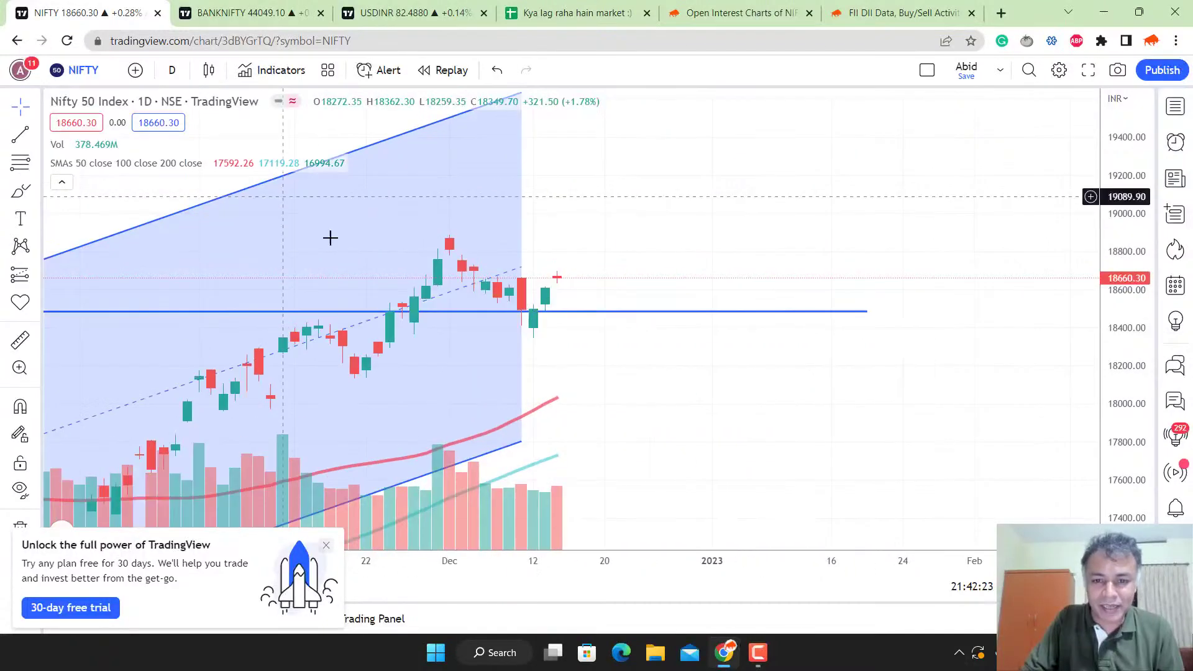
scroll(866, 288, left, 10)
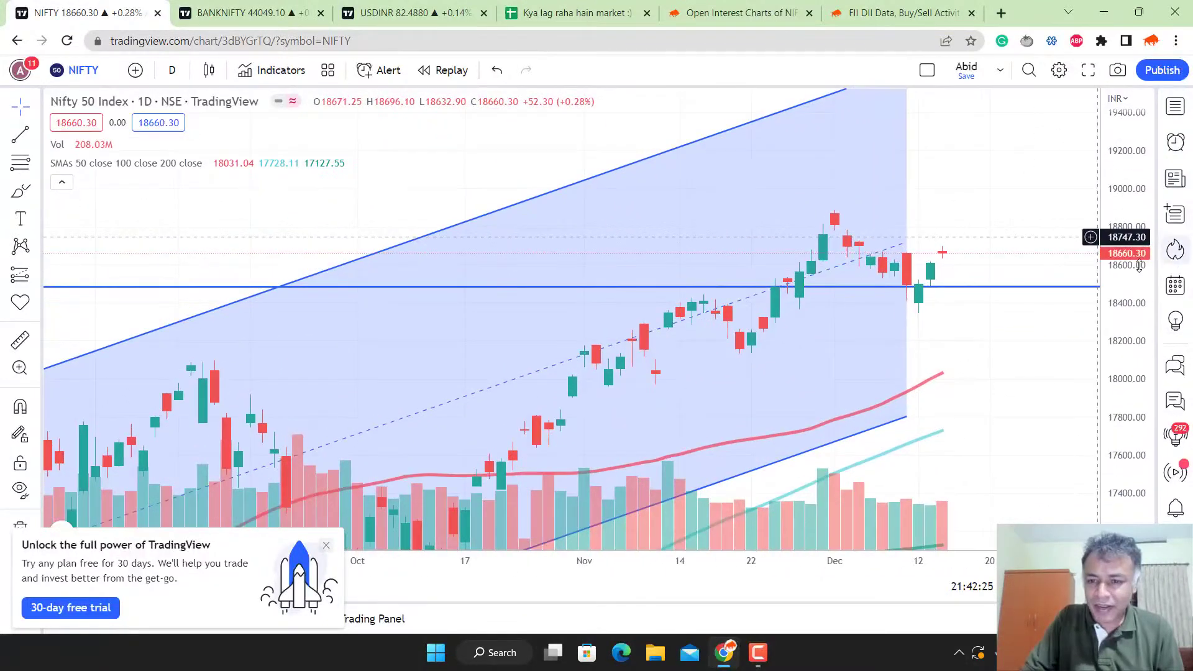
scroll(1028, 308, down, 5)
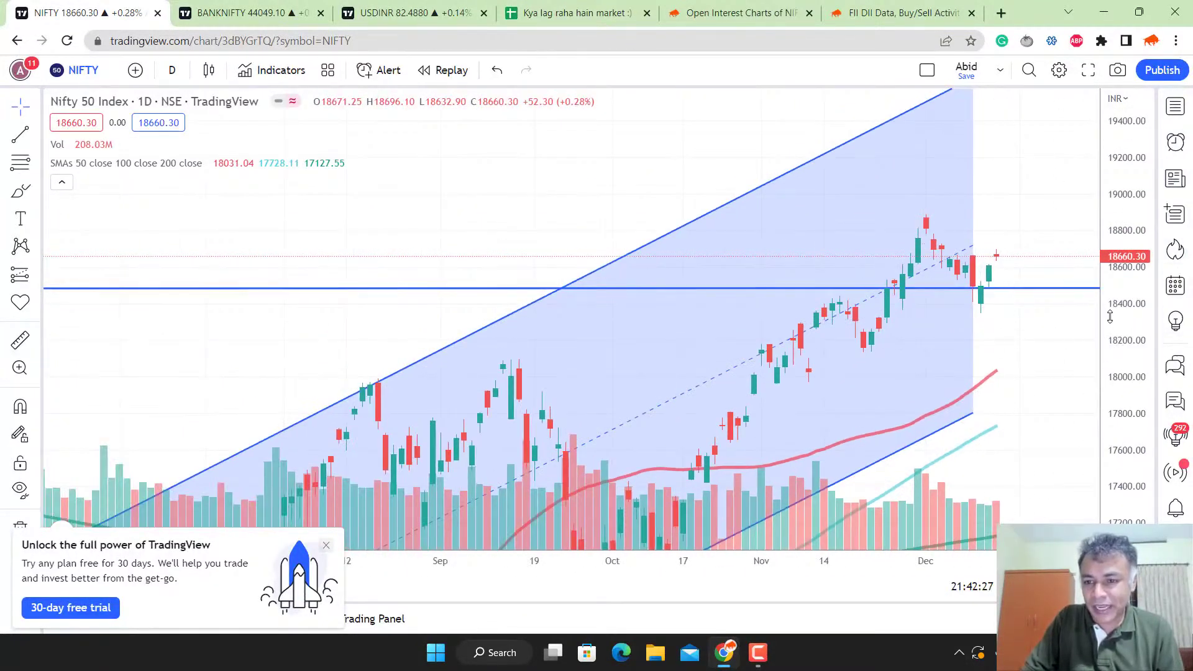
drag(1110, 307, 1110, 318)
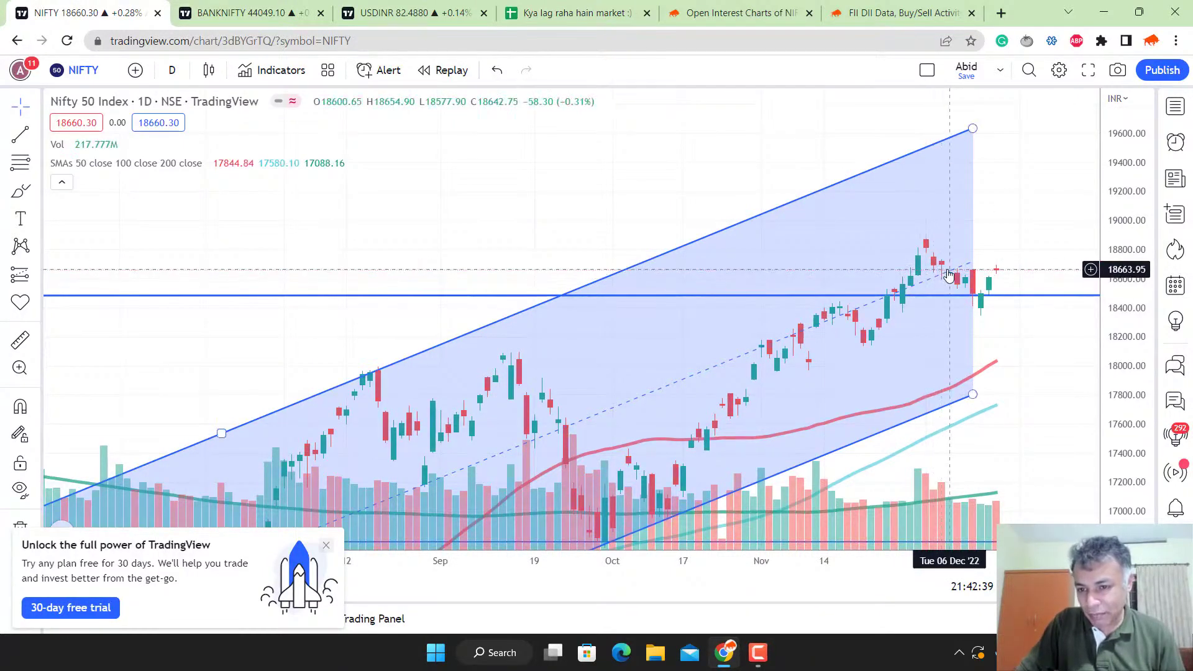
scroll(917, 302, up, 1)
scroll(917, 302, up, 3)
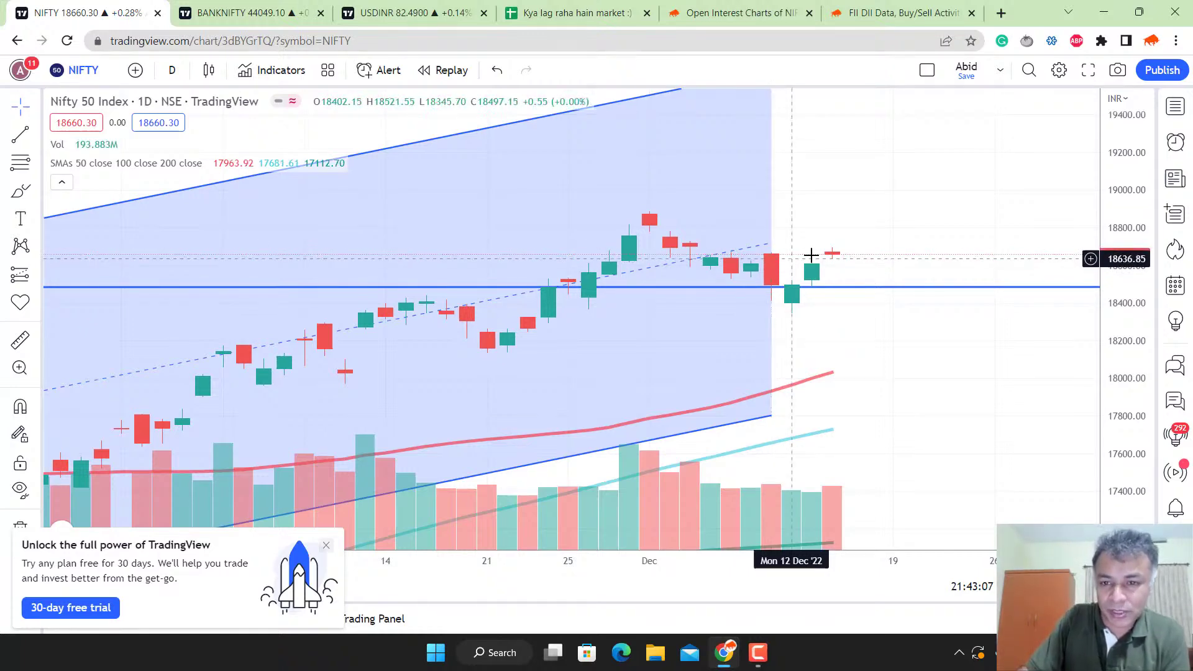
Glance at the BANKNIFTY chart, then bring up the 'Kya lag raha hain market' spreadsheet
click(239, 12)
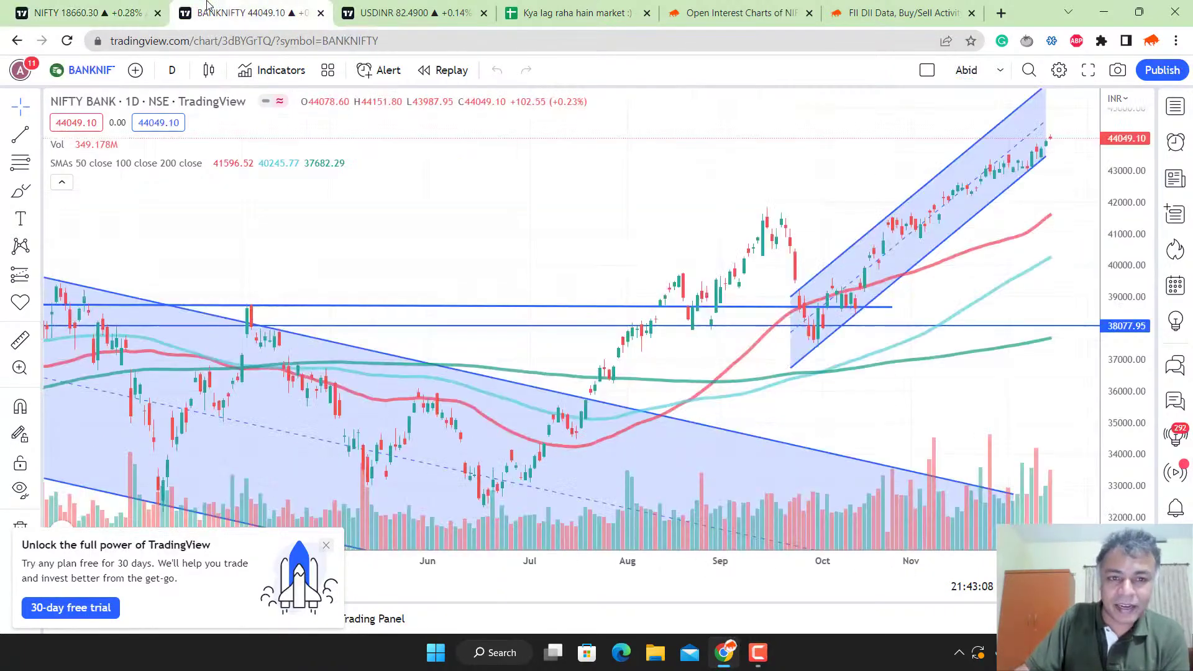
scroll(974, 168, up, 3)
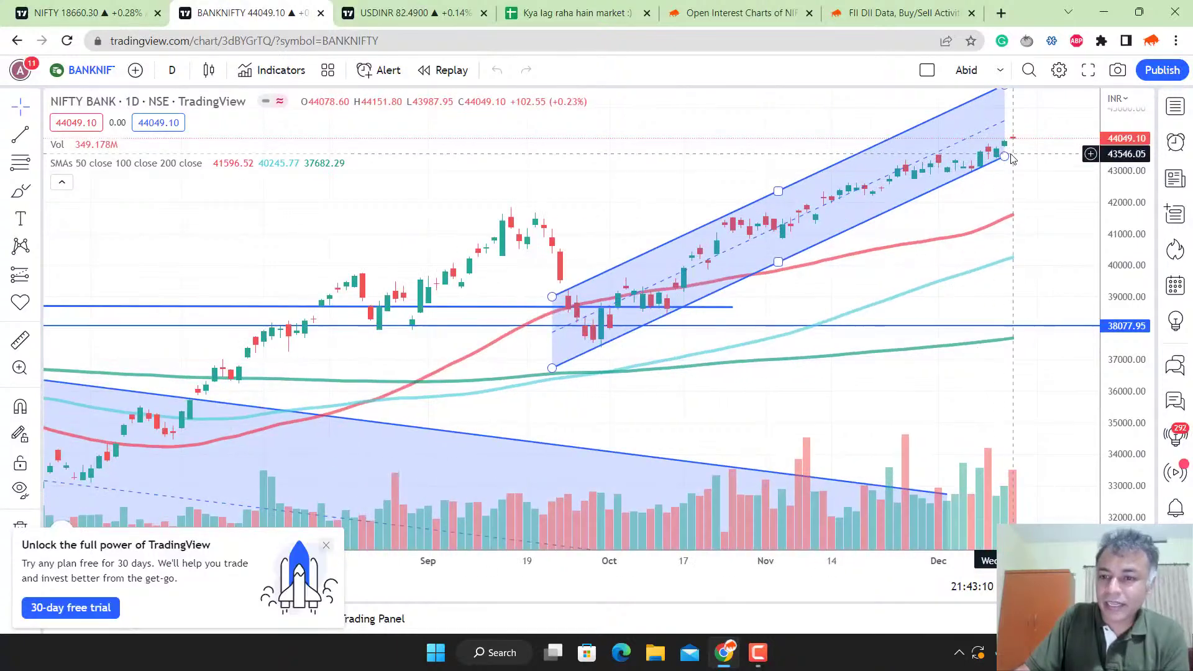
click(567, 8)
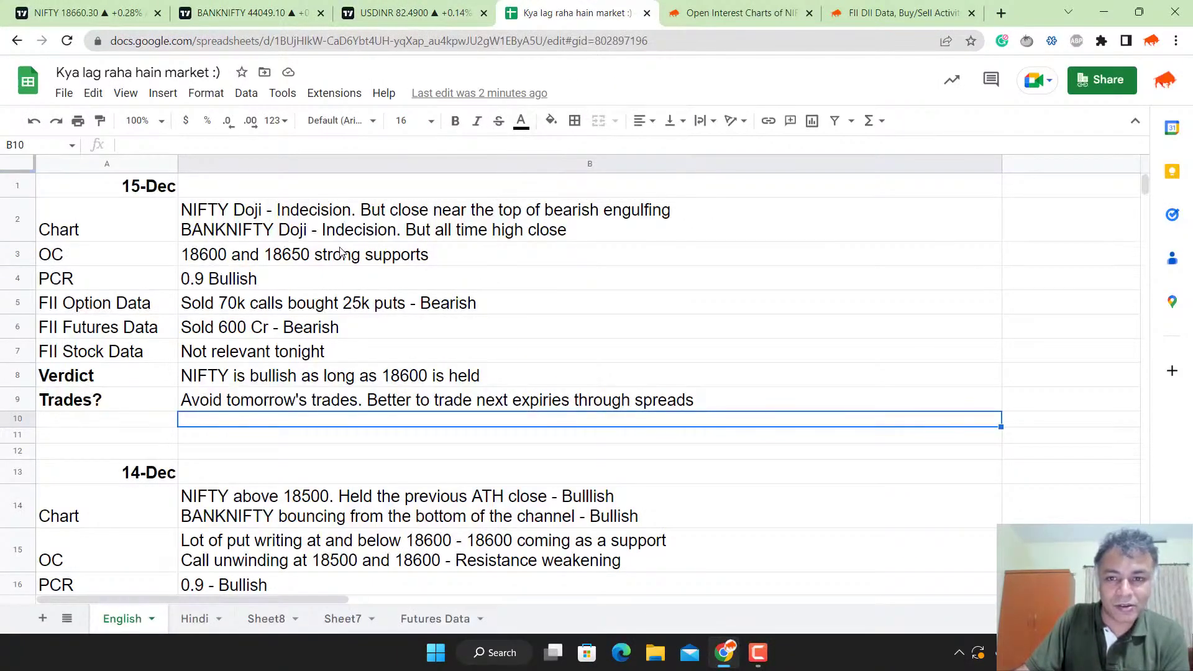
Read the 15-Dec chart note in cell B2, then return to the NIFTY chart
click(303, 225)
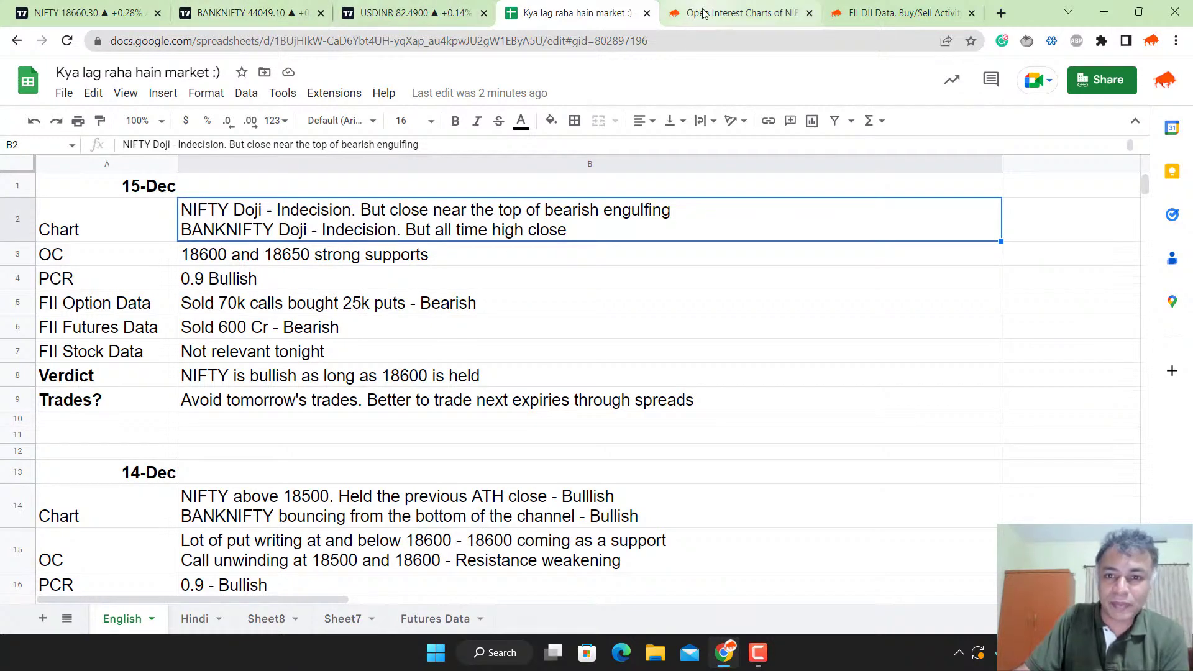
mouse_move(860, 5)
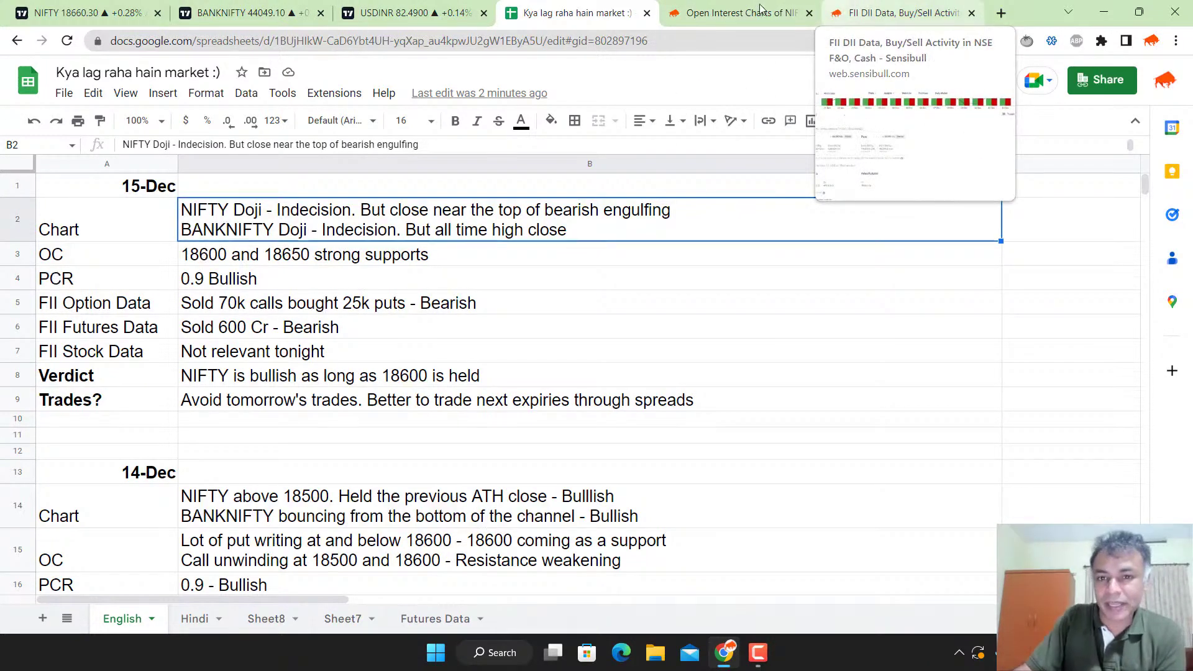
click(87, 13)
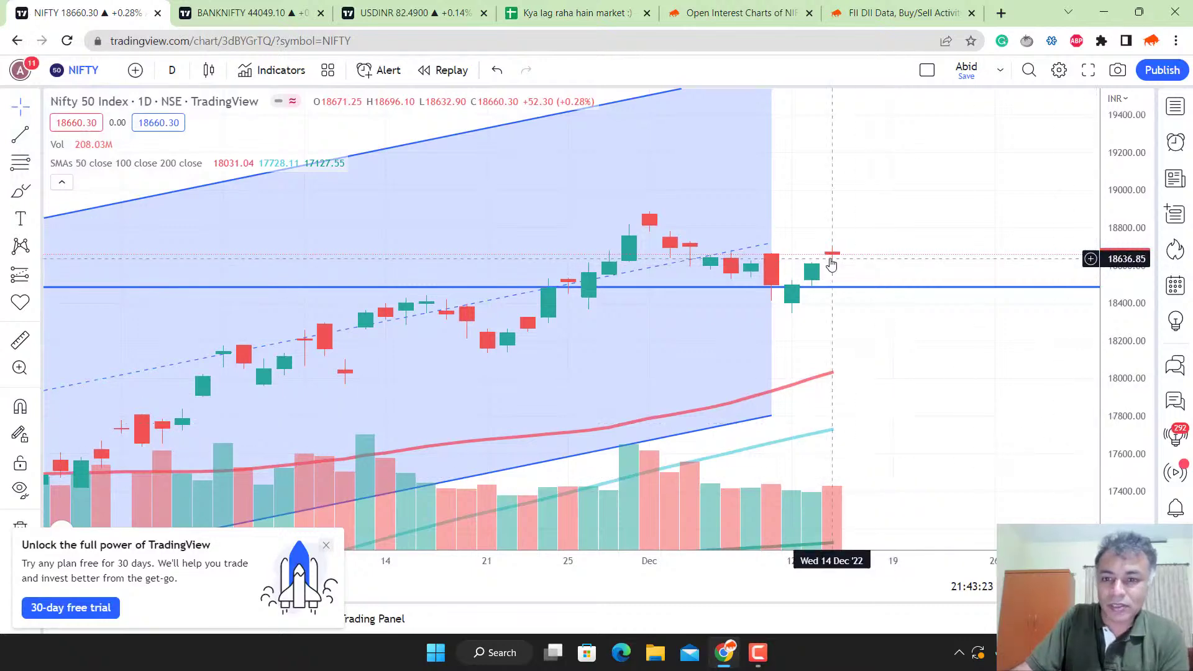
Switch to the BANKNIFTY chart and zoom out to view its rising channel
key(ctrl+Tab)
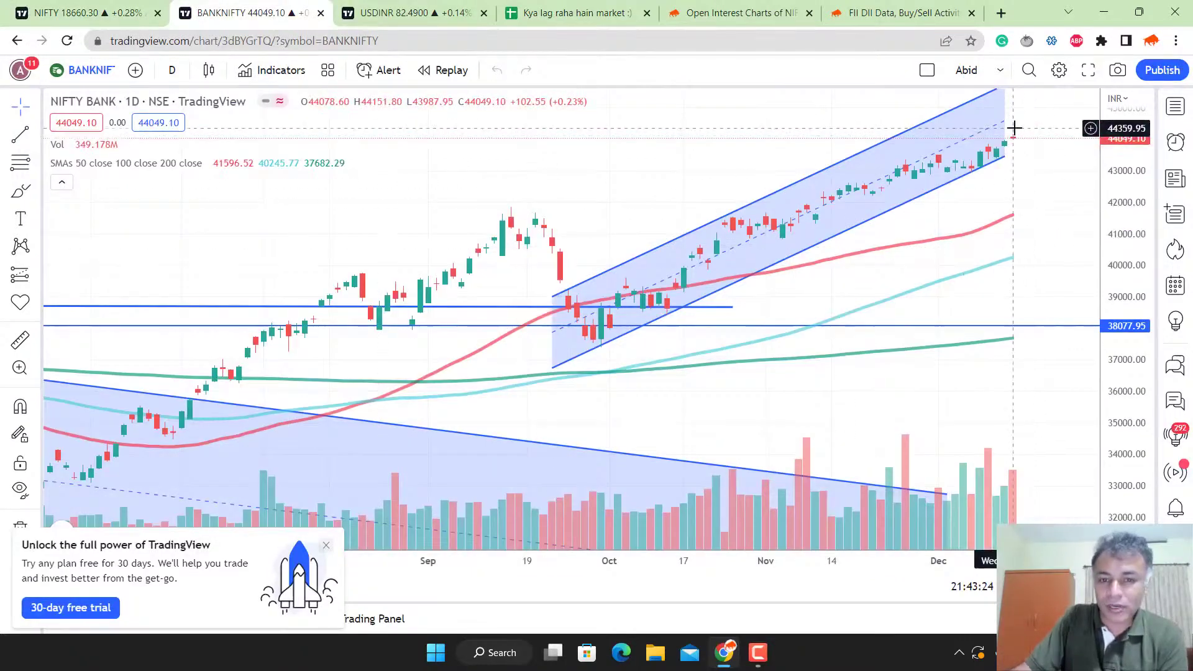
scroll(995, 180, down, 3)
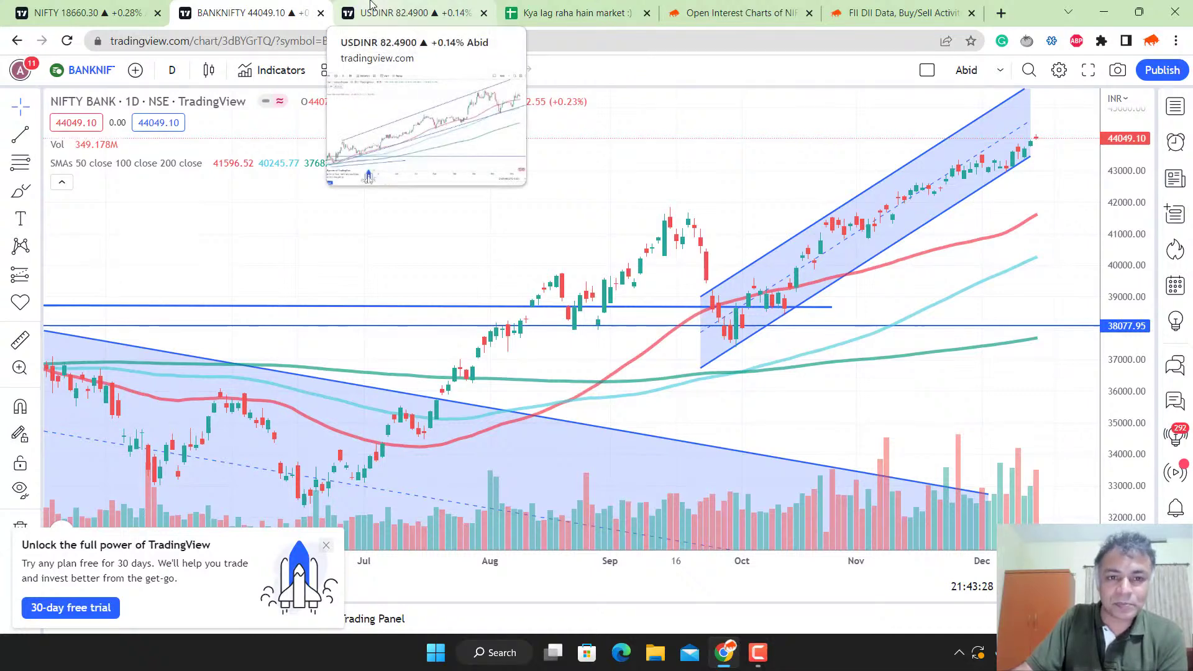
Review NIFTY 15 Dec expiry OI Change, Open Interest and Option OI vs Time, then open FII DII Data
click(690, 12)
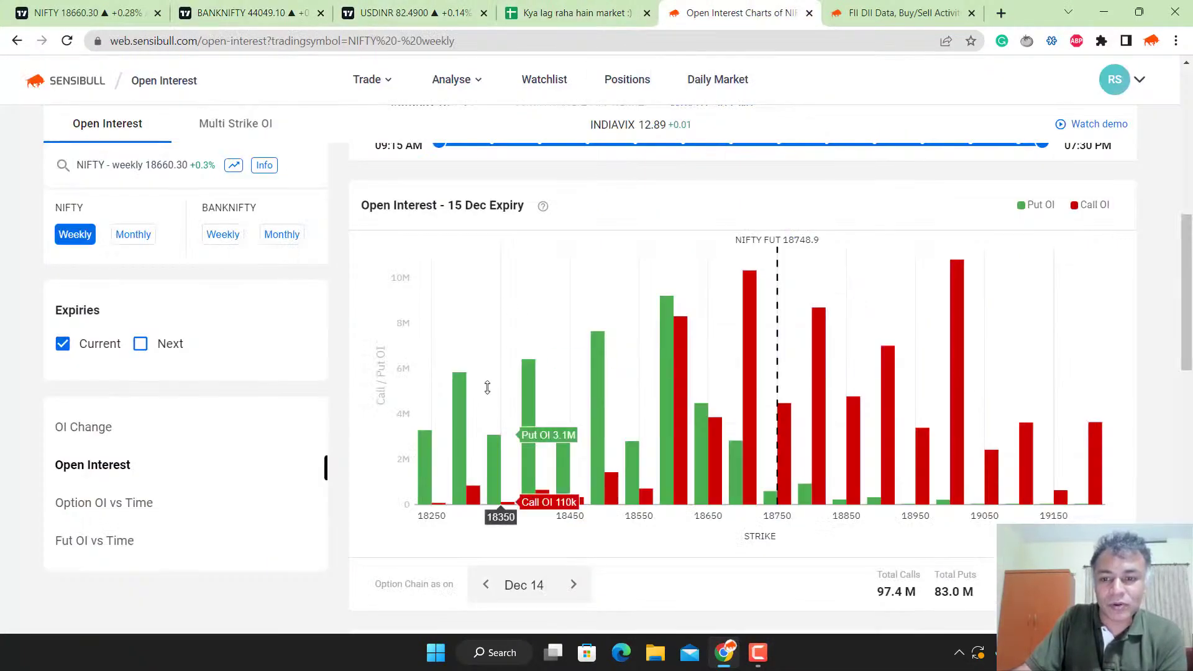
scroll(621, 509, up, 8)
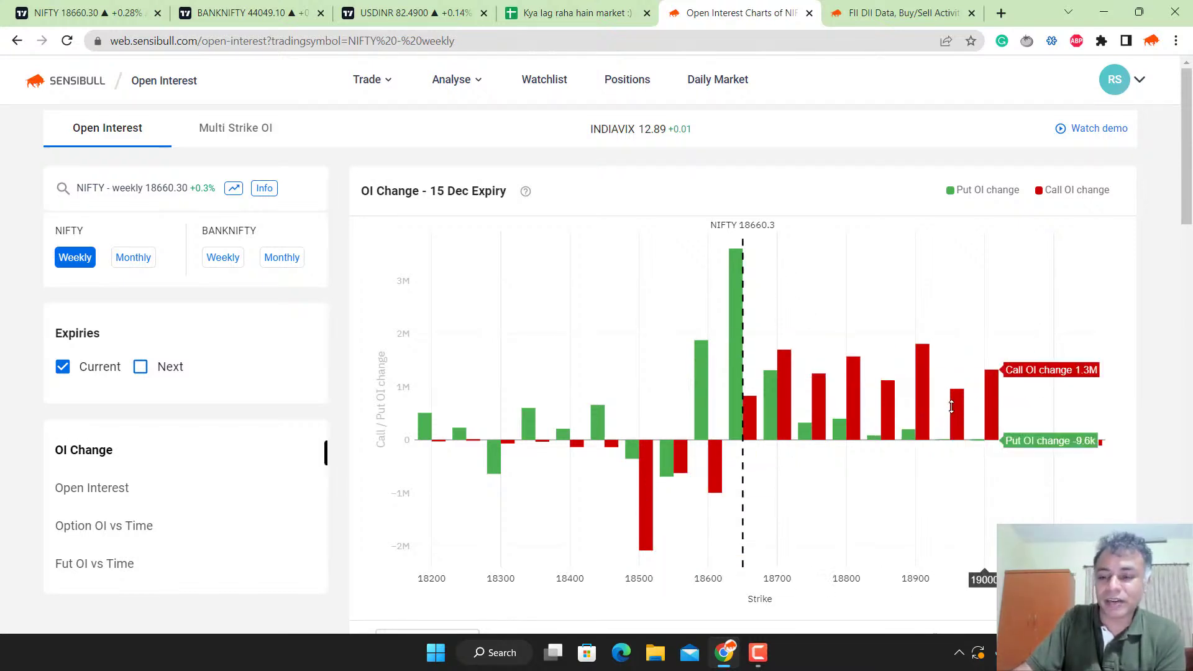
scroll(971, 422, down, 4)
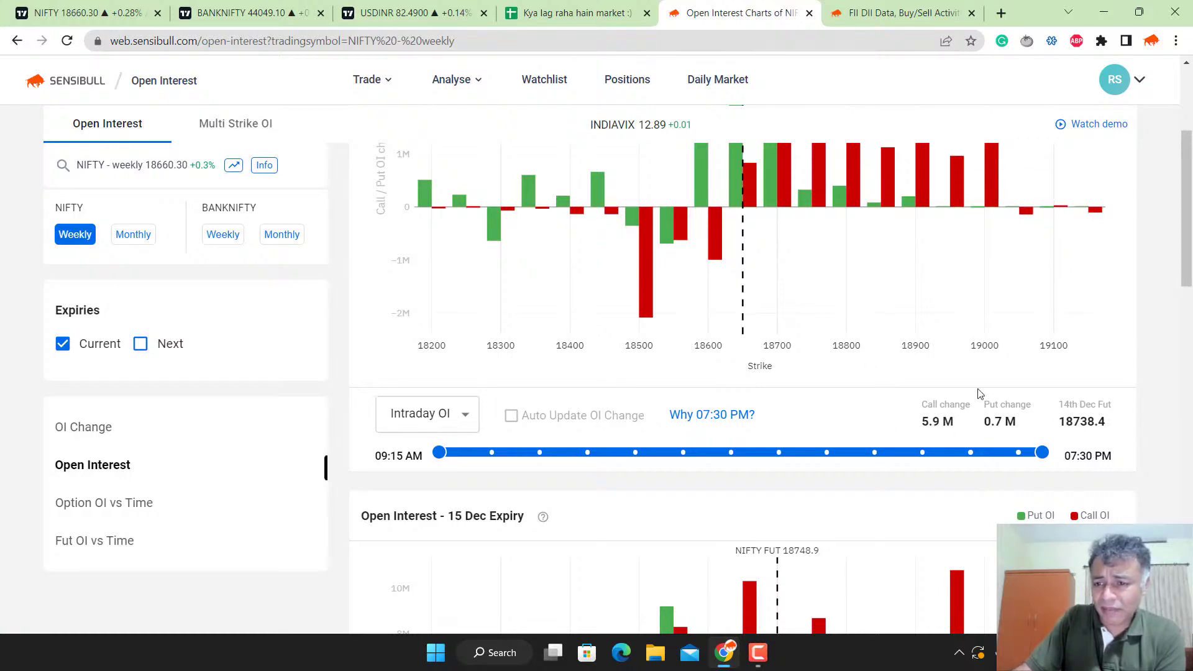
scroll(900, 410, up, 3)
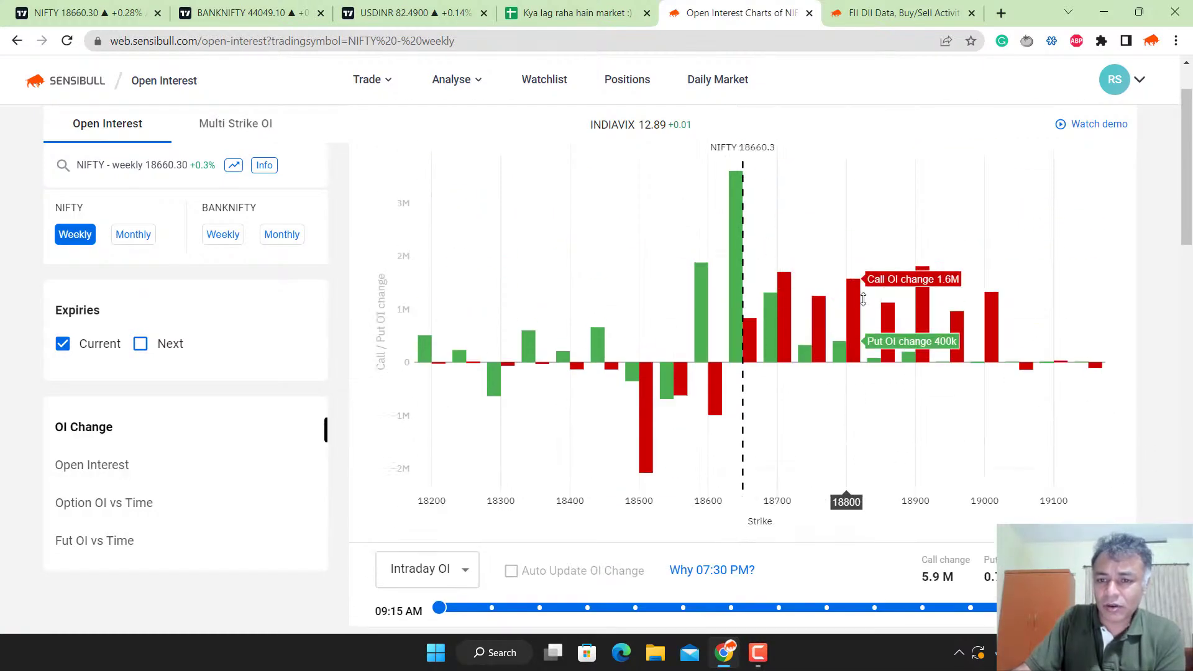
scroll(959, 305, down, 10)
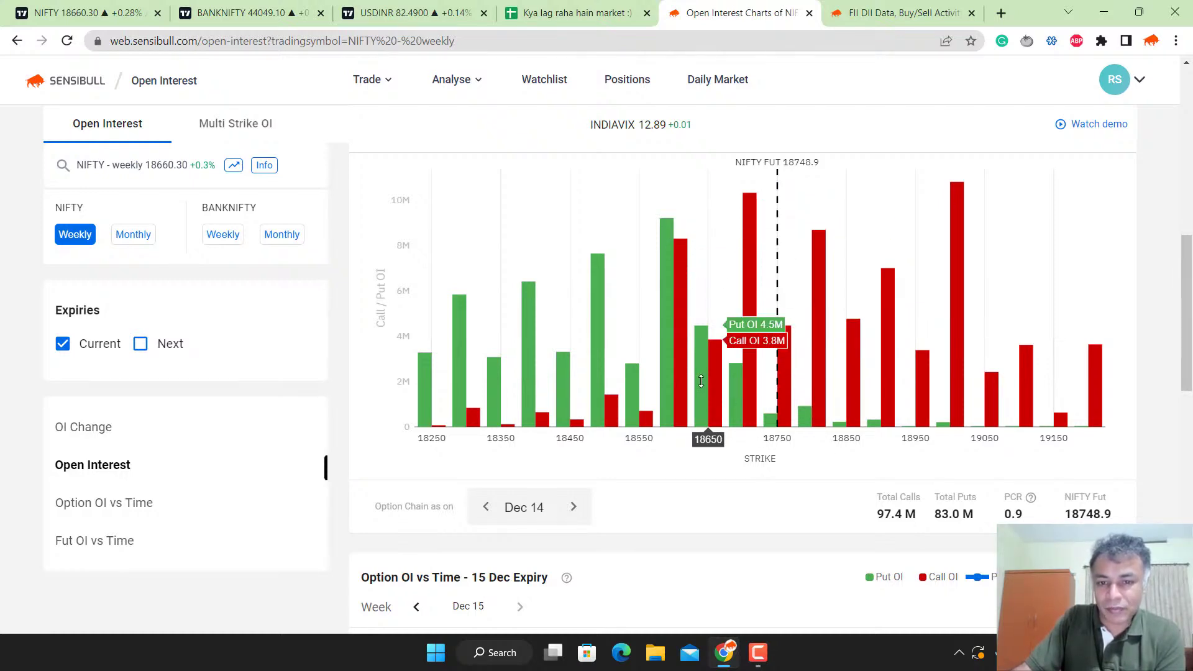
scroll(702, 381, up, 7)
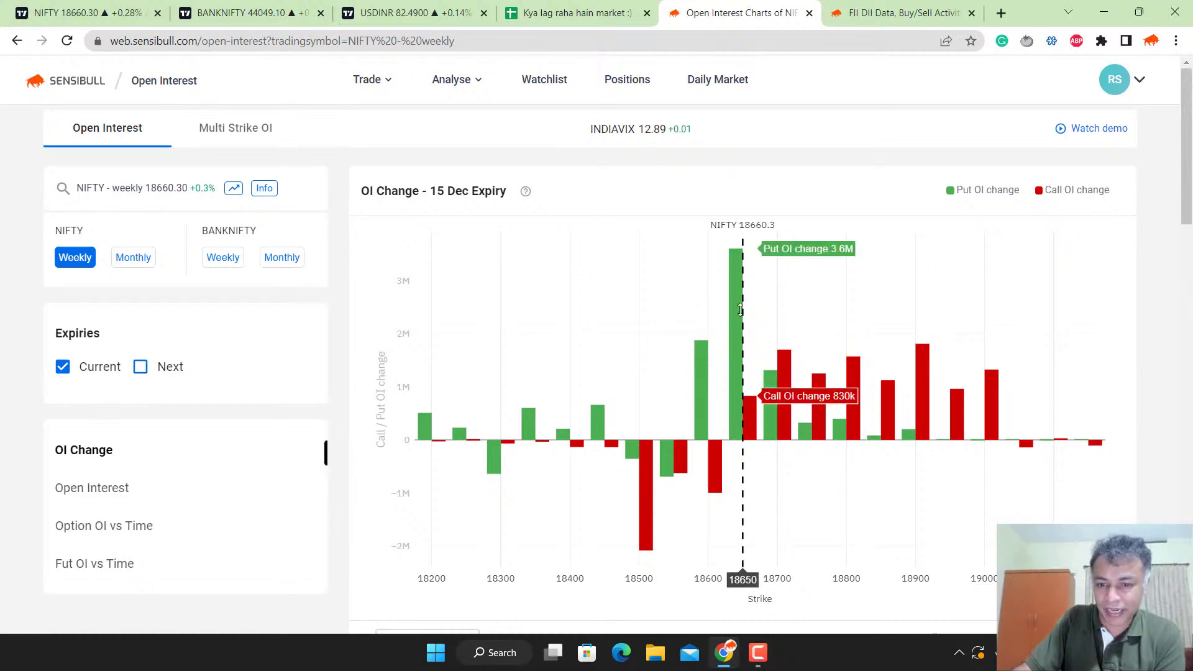
scroll(740, 310, down, 7)
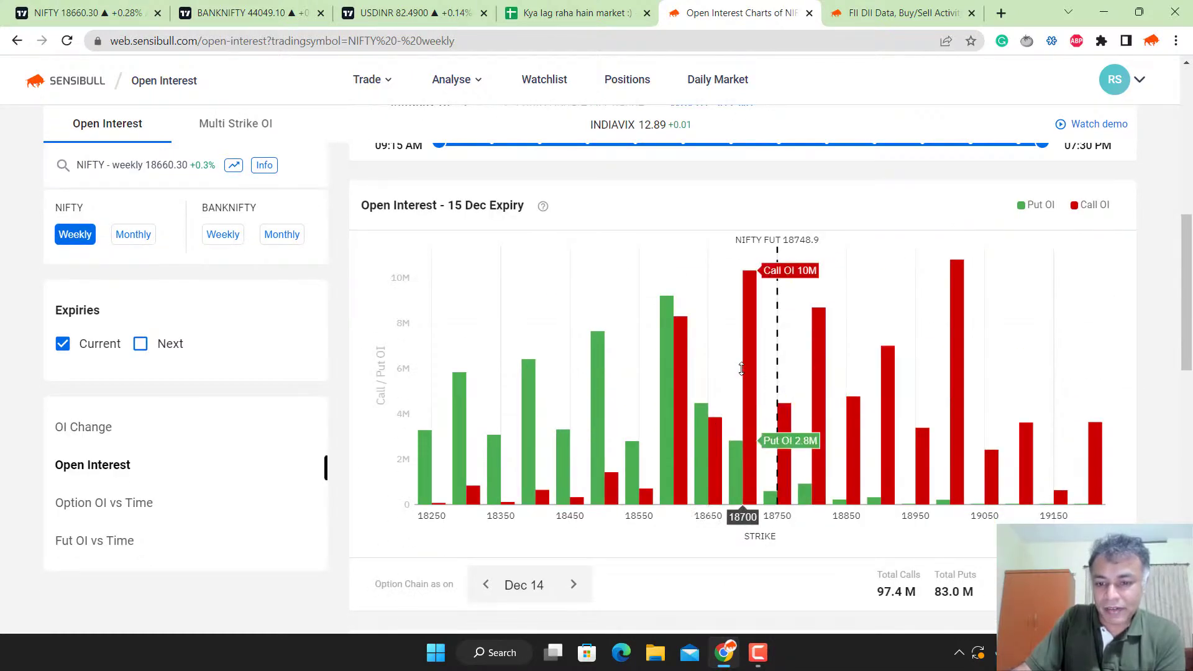
scroll(749, 310, up, 8)
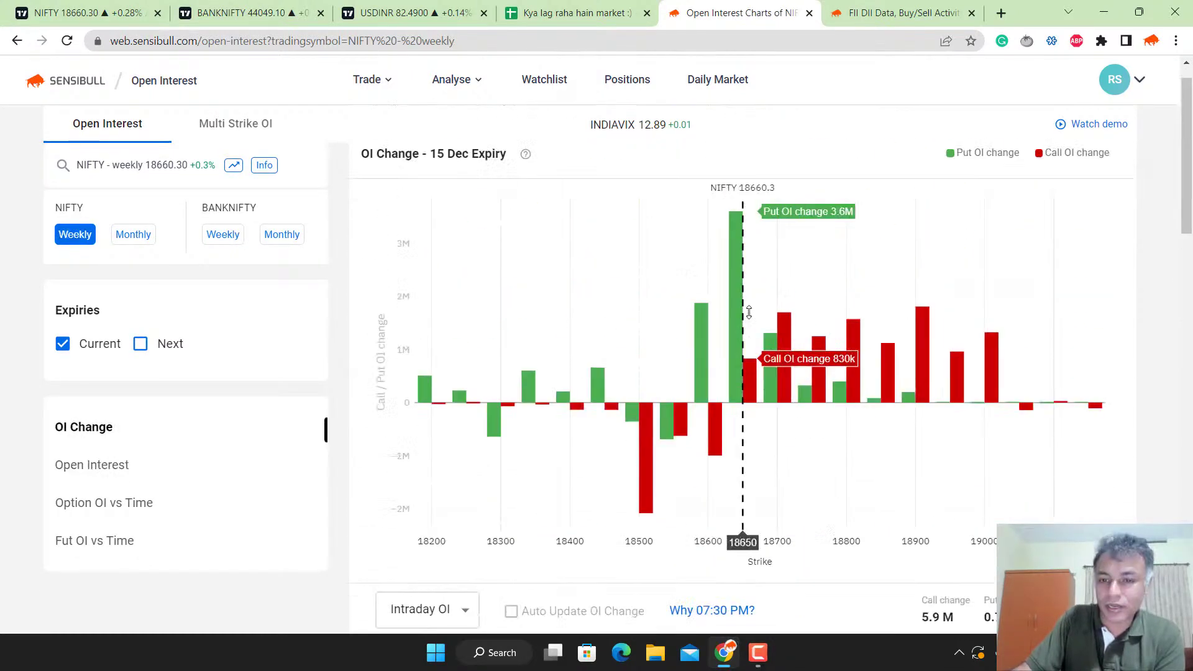
scroll(704, 533, down, 6)
scroll(703, 532, down, 5)
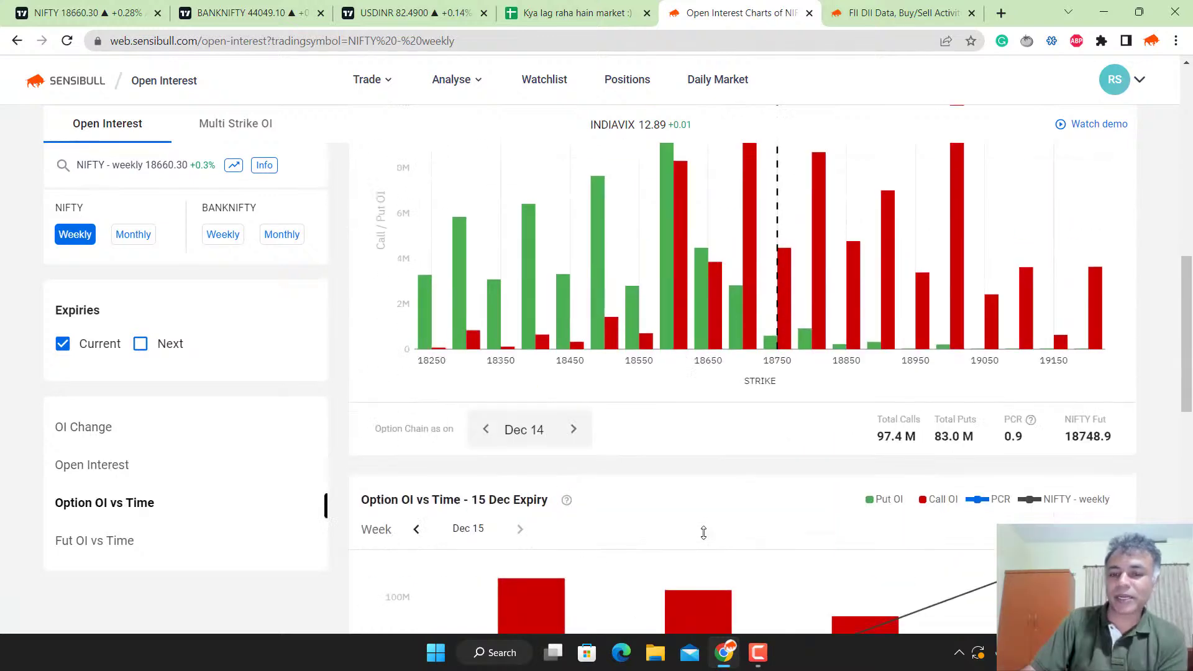
scroll(703, 532, up, 4)
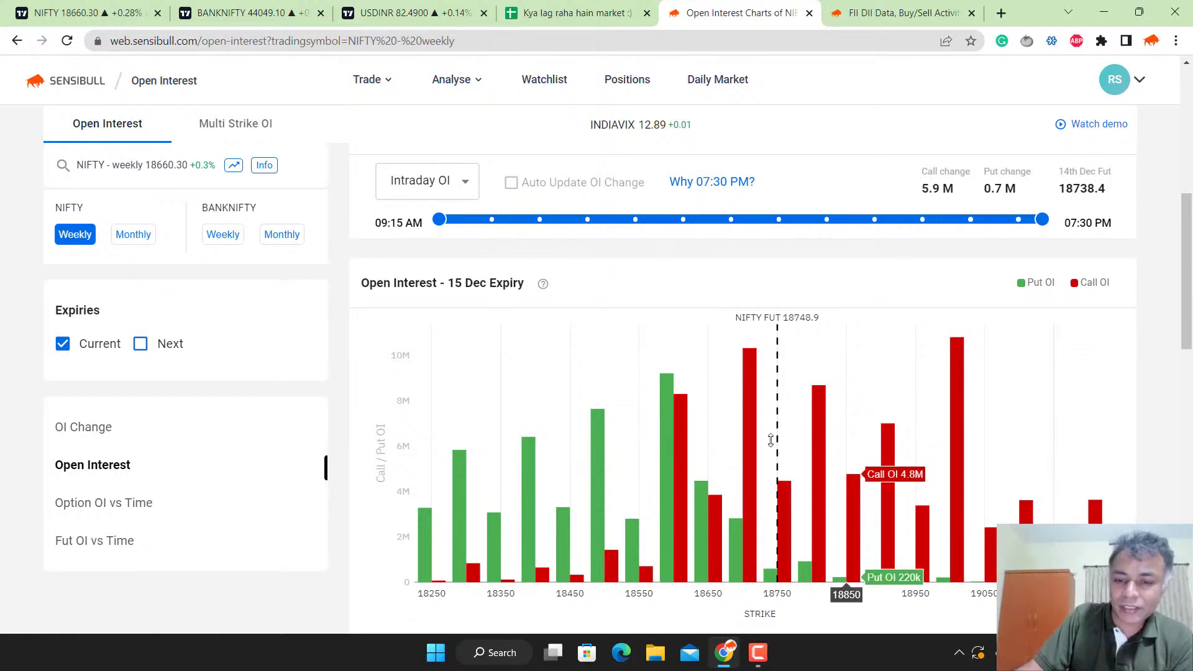
scroll(739, 454, down, 3)
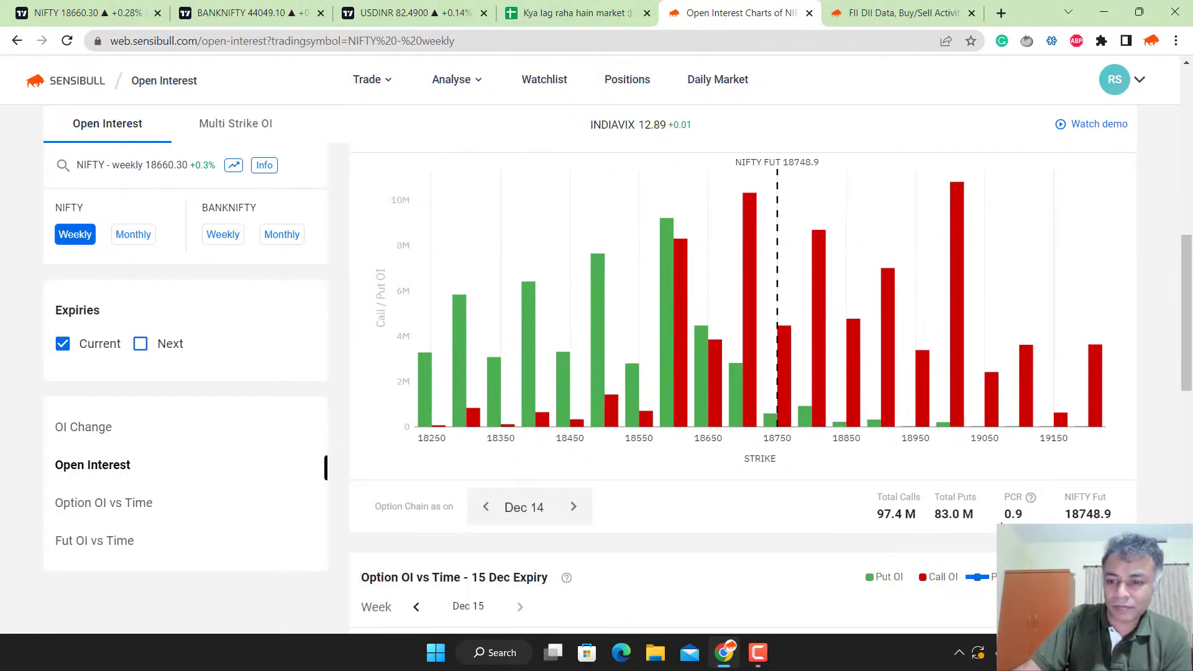
scroll(944, 519, down, 3)
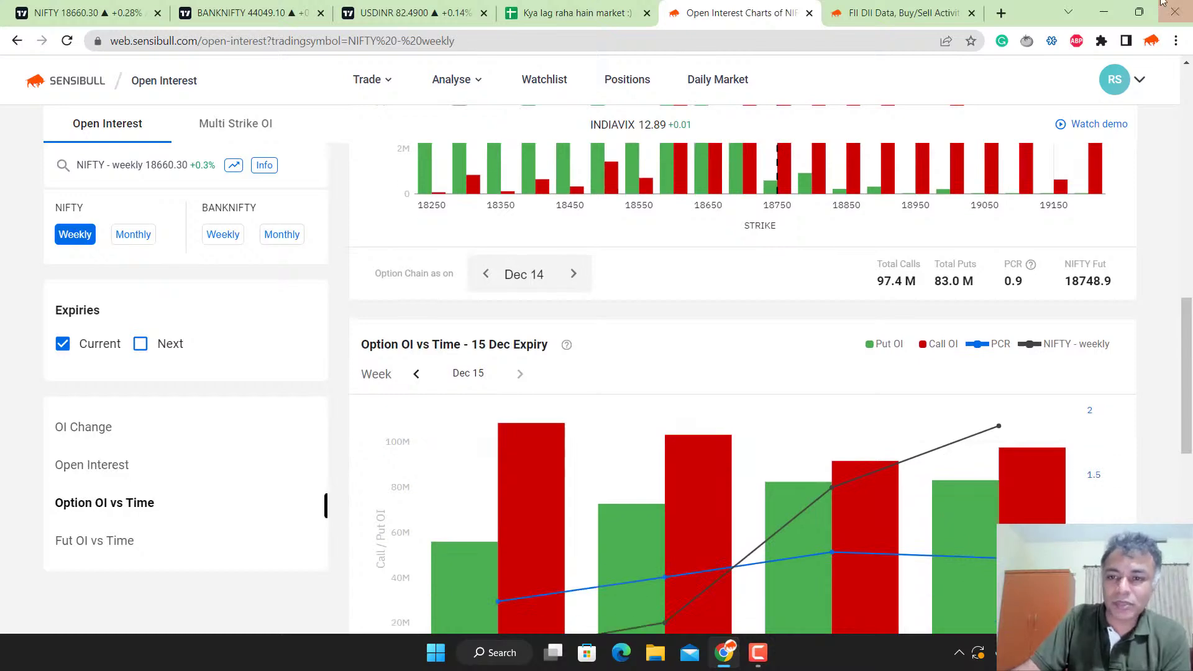
click(882, 7)
Scroll the FII DII Data page down to the 14 Dec FII & DII trading activity table
scroll(382, 591, up, 5)
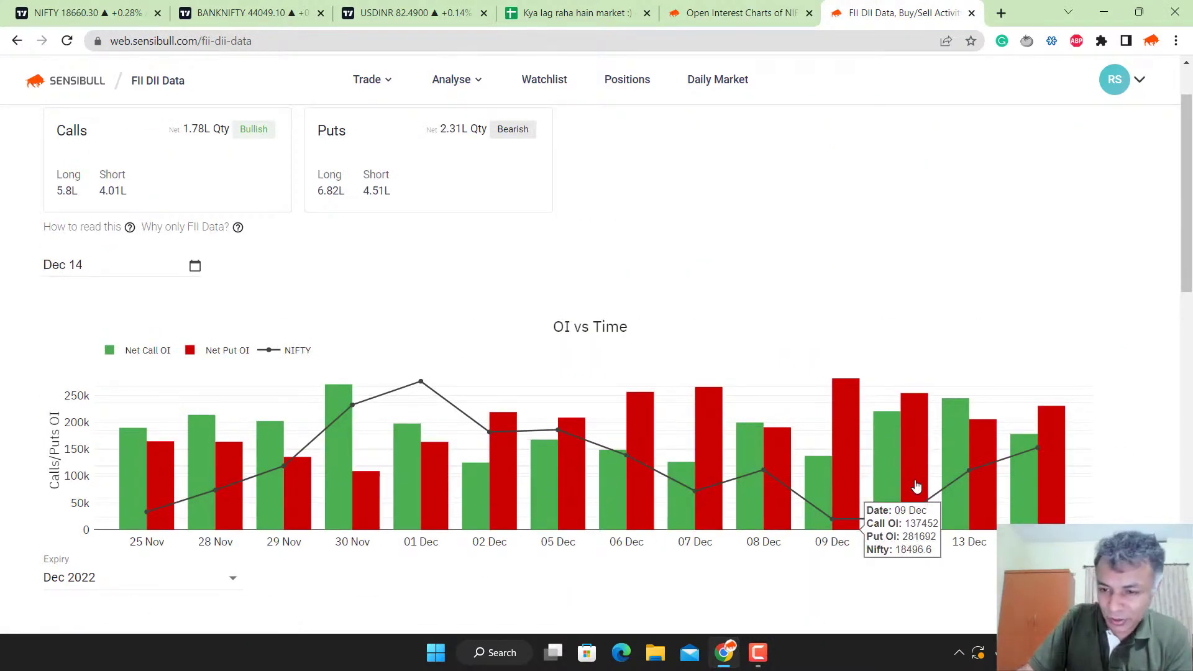
scroll(200, 307, down, 5)
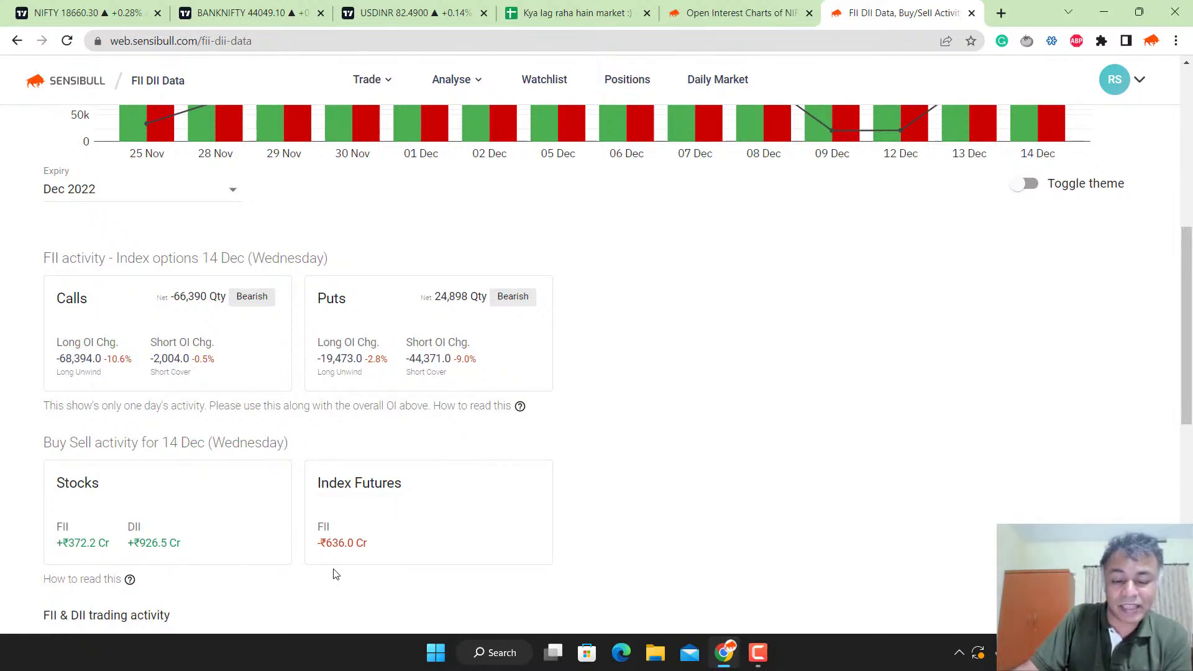
scroll(56, 463, down, 3)
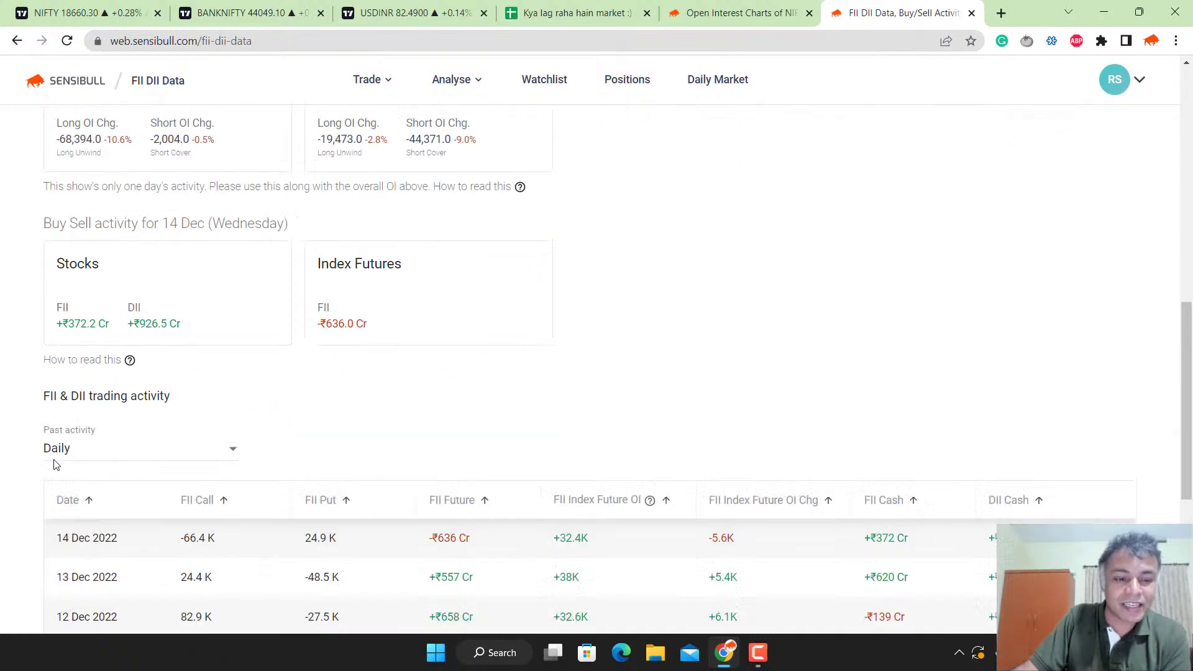
mouse_move(79, 330)
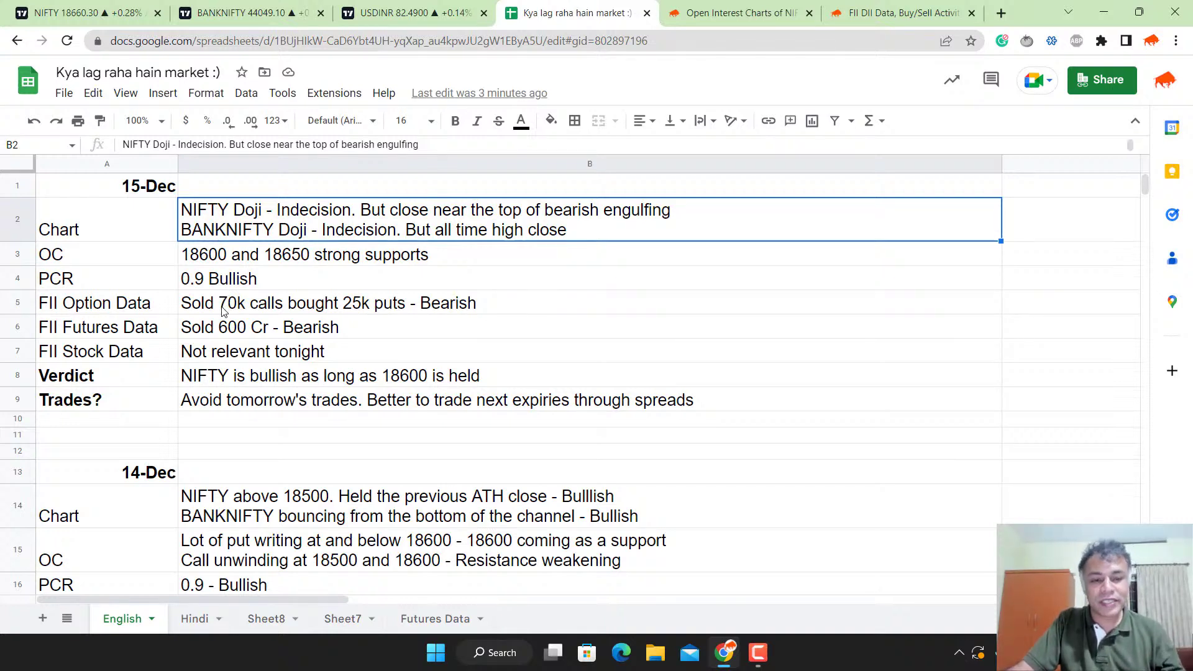
Review the 15-Dec Chart, OC support levels, FII Option Data and Verdict notes
click(200, 312)
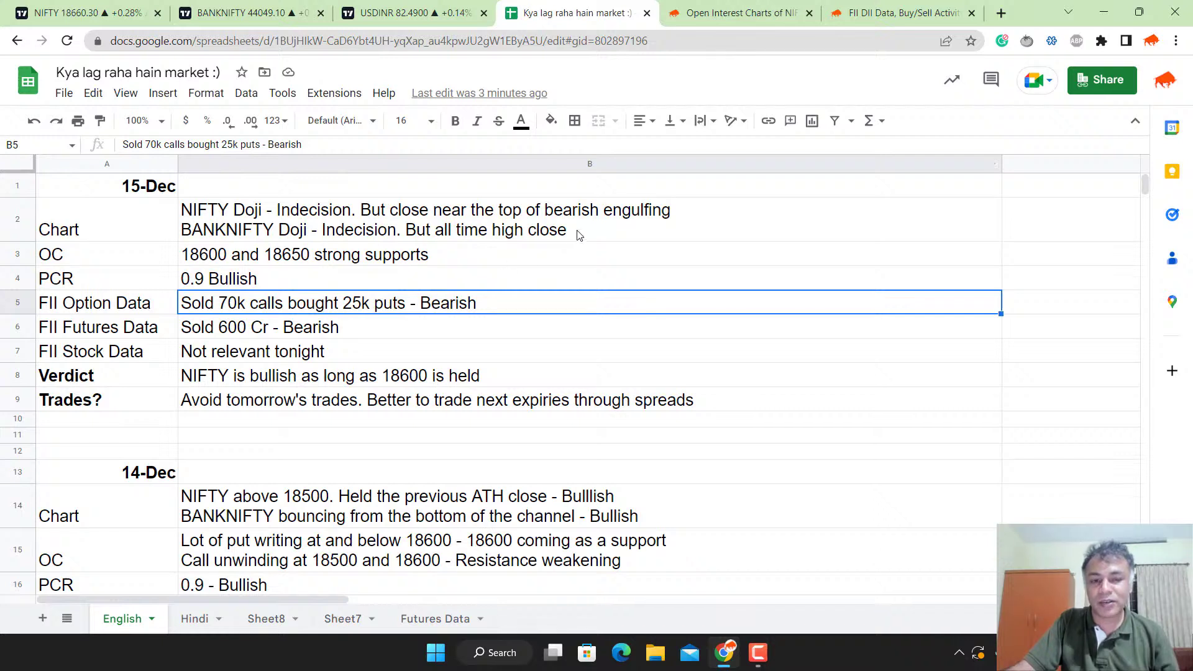
click(215, 231)
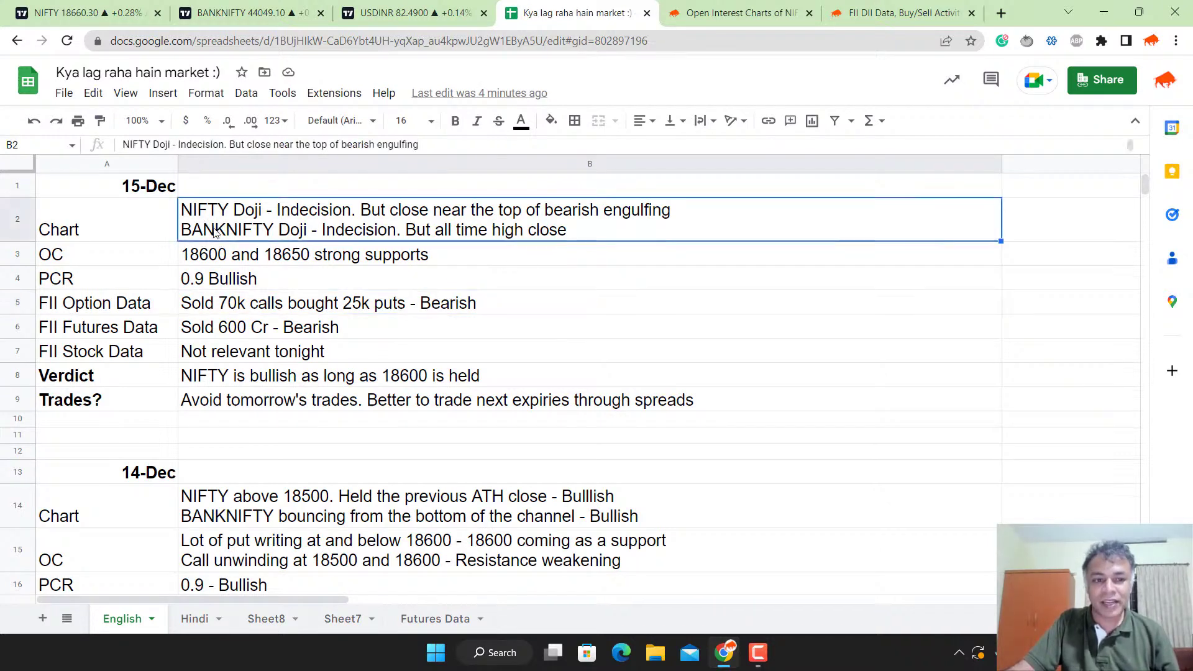
click(213, 257)
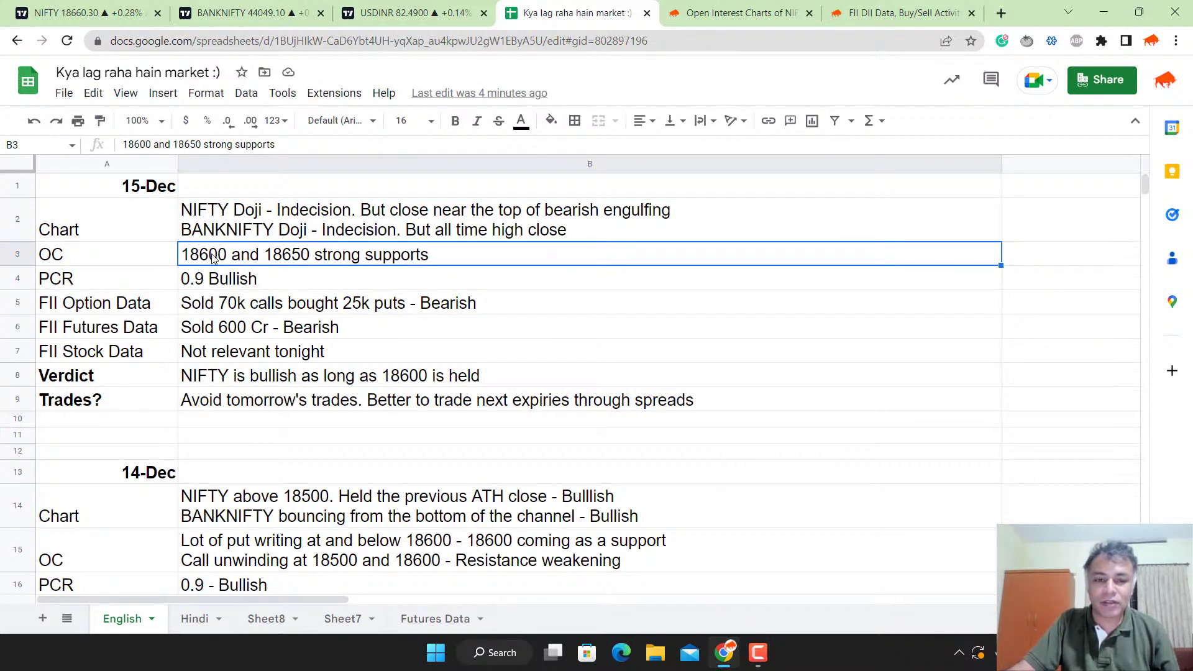
click(242, 283)
click(236, 304)
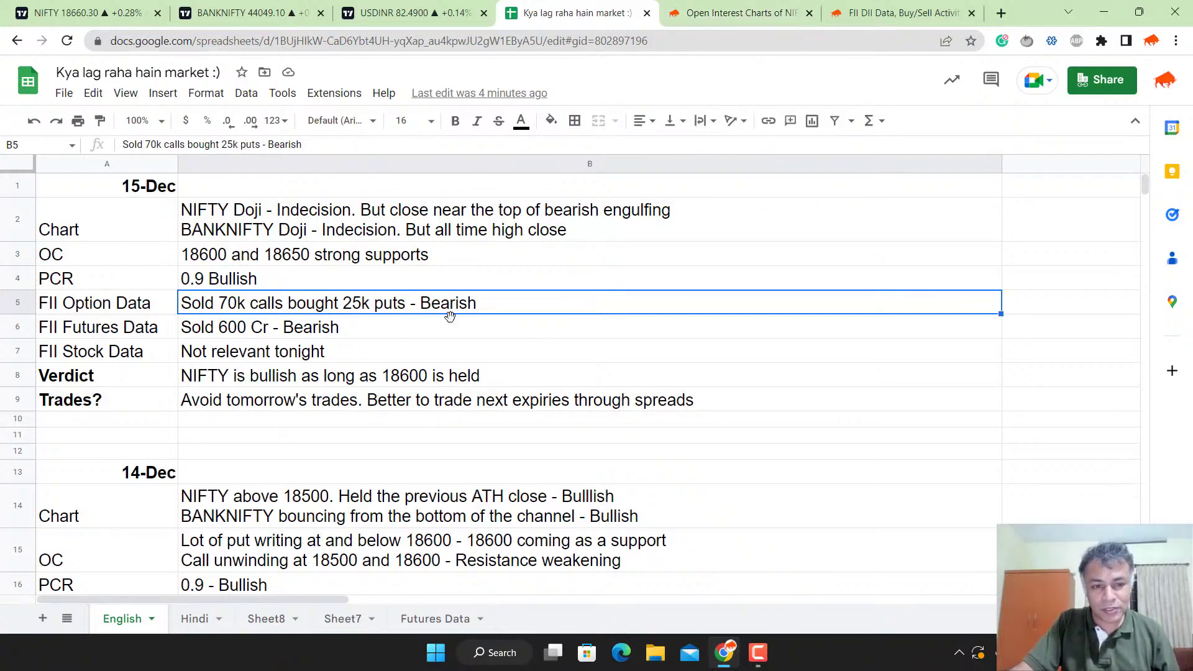
click(234, 208)
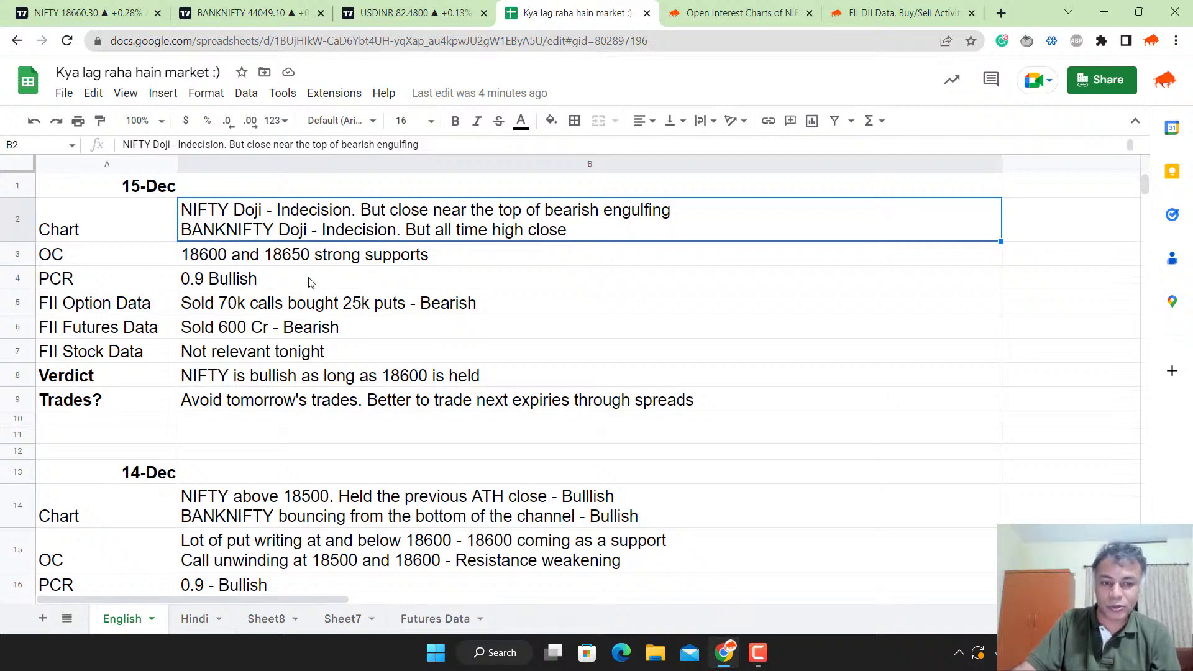
scroll(274, 338, down, 1)
click(272, 311)
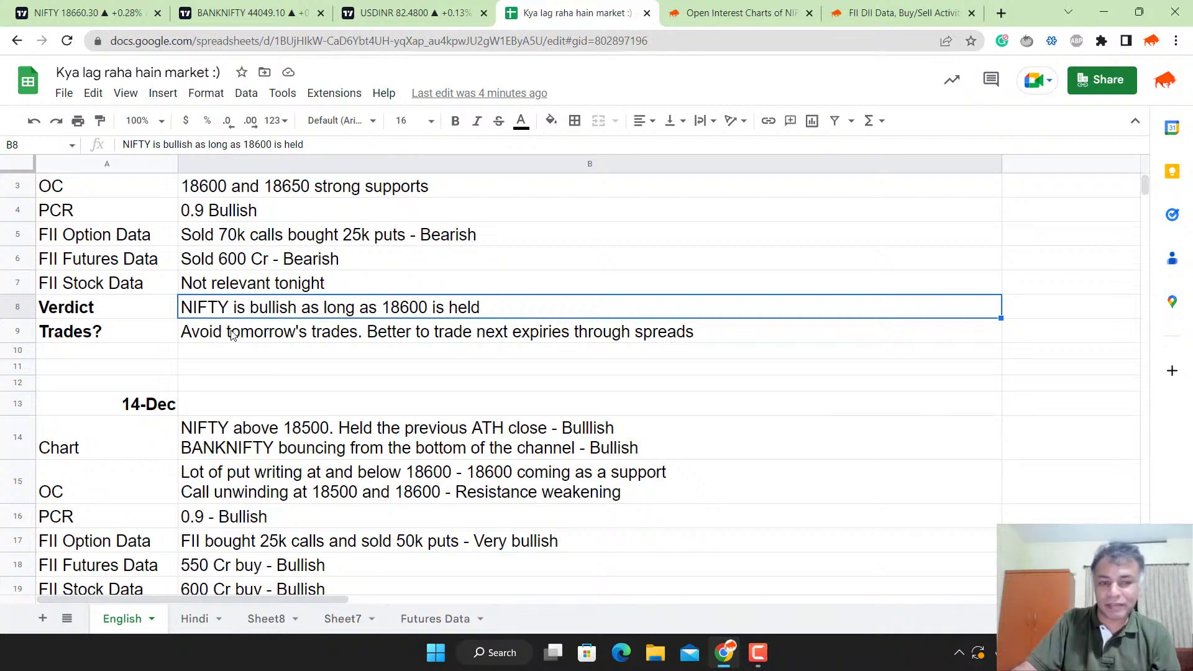
scroll(233, 339, up, 1)
Change the Trades? note to read 'Avoid tomorrow's expiry trades'
click(205, 407)
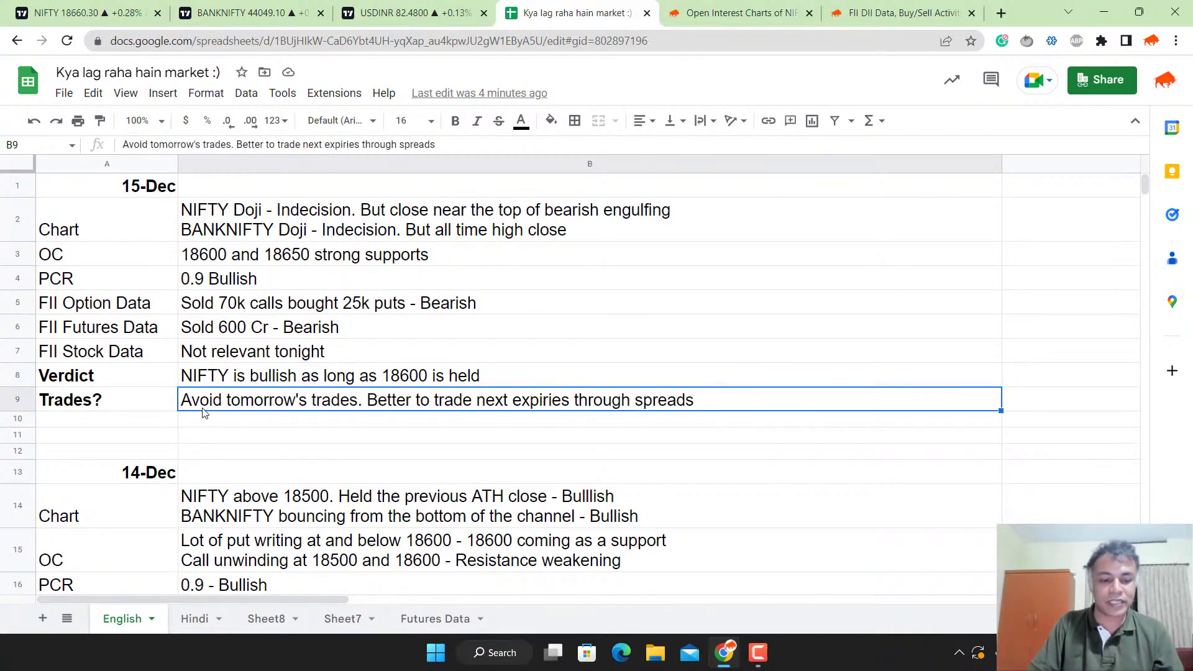
key(Return)
key(ctrl+Left)
key(ctrl+Left)
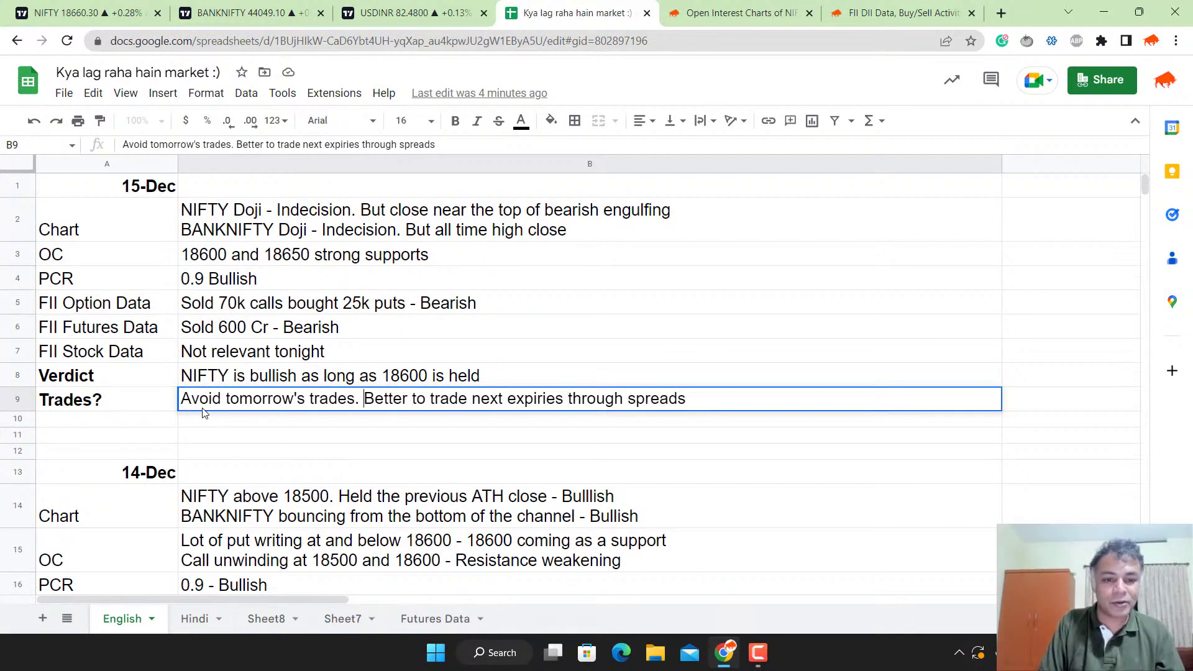
text(expi)
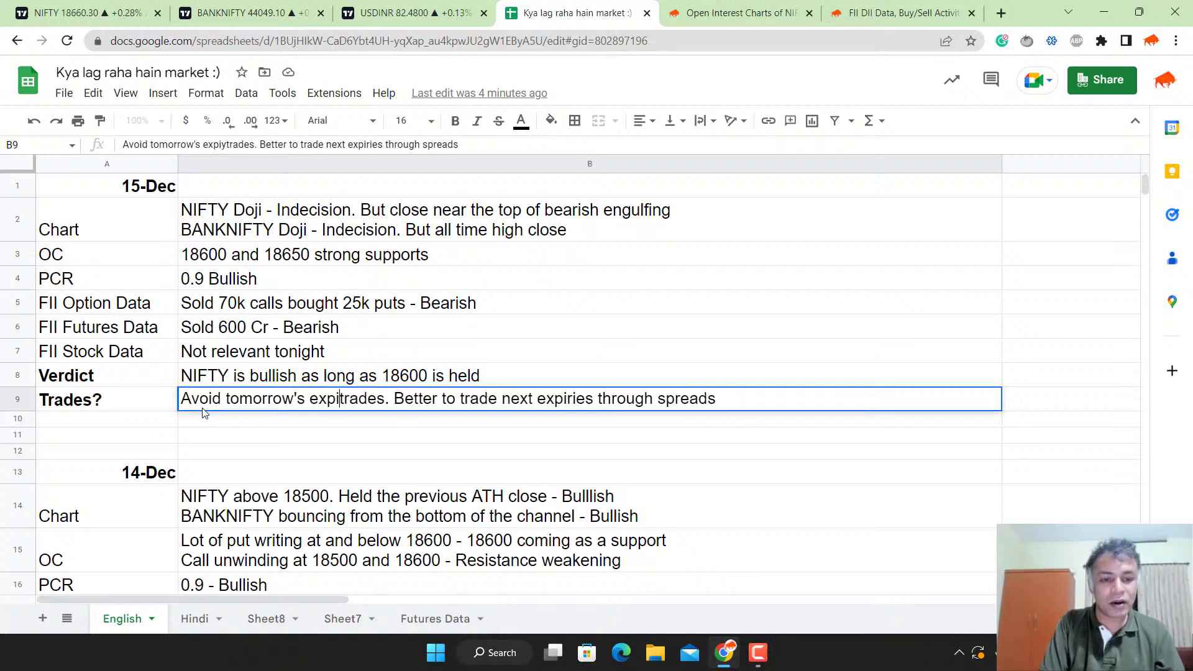
text(ry)
key(Return)
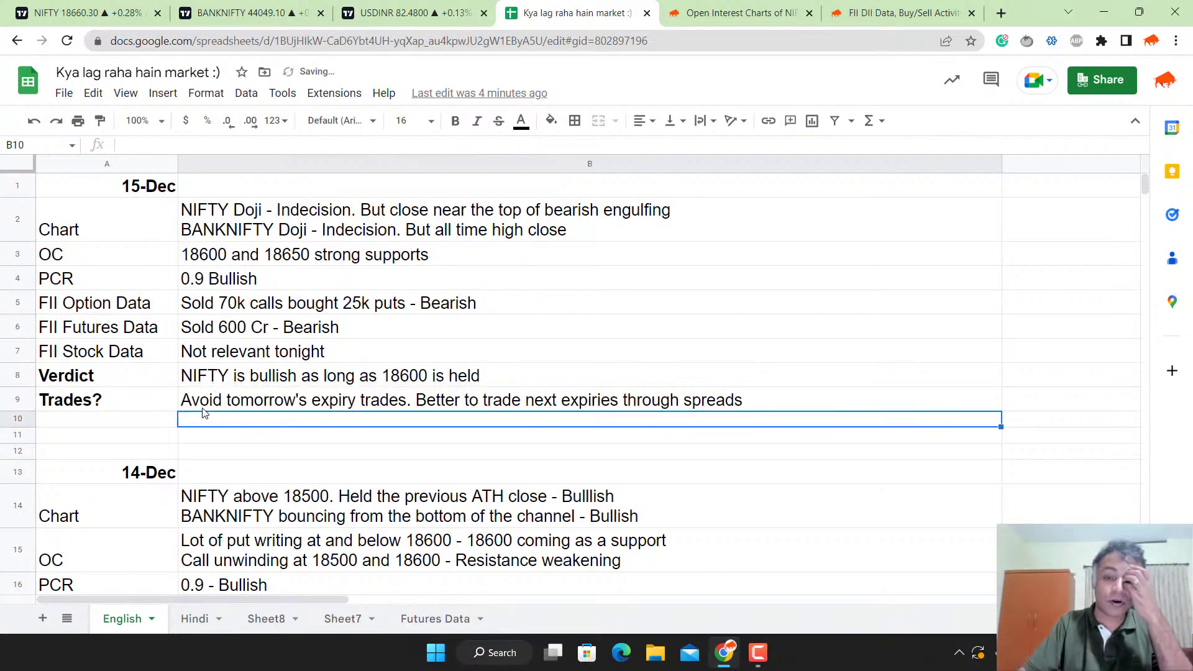
scroll(204, 415, down, 1)
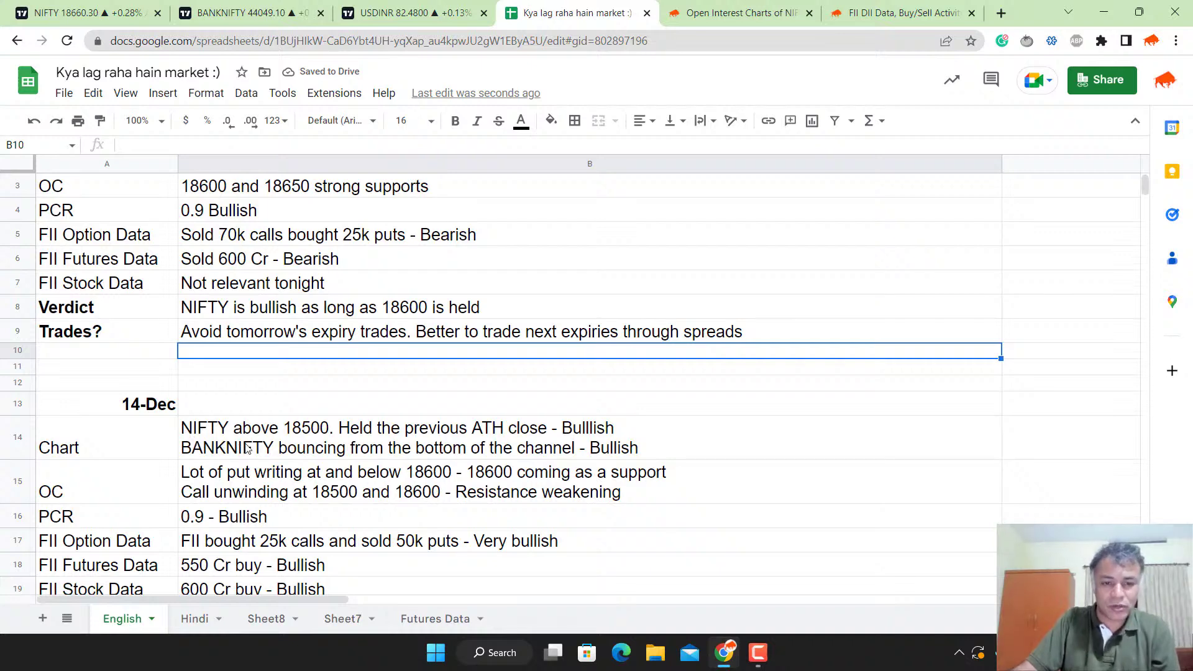
scroll(245, 449, up, 1)
Zoom the USDINR daily chart out to show a longer history
click(407, 13)
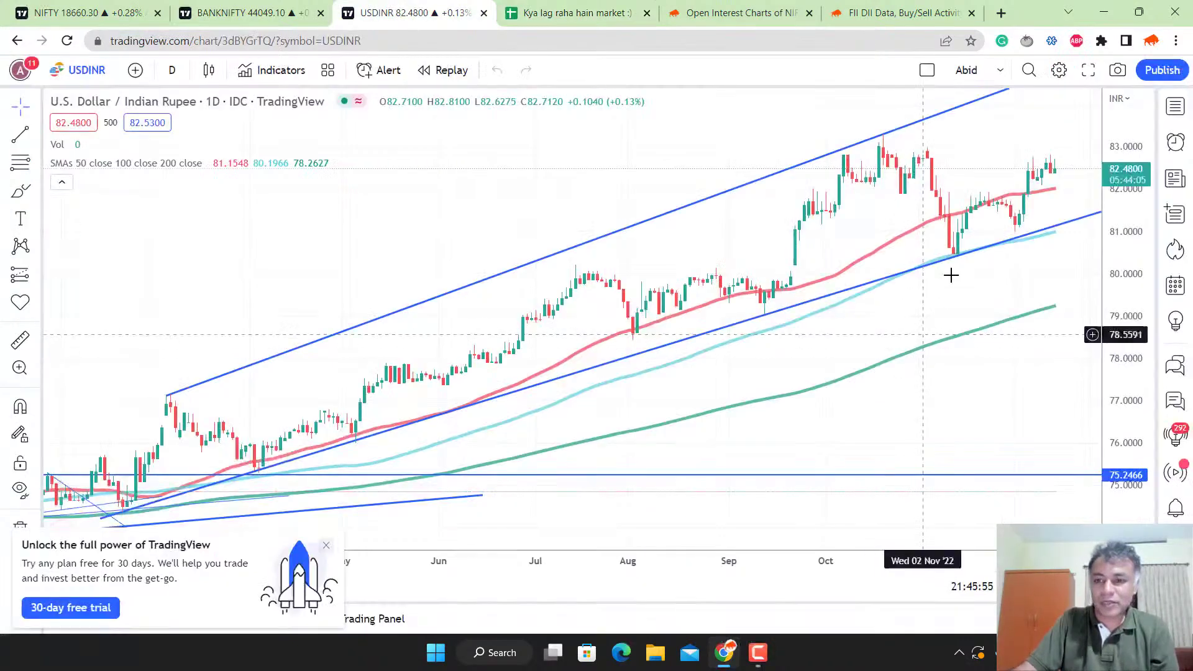
scroll(953, 228, down, 3)
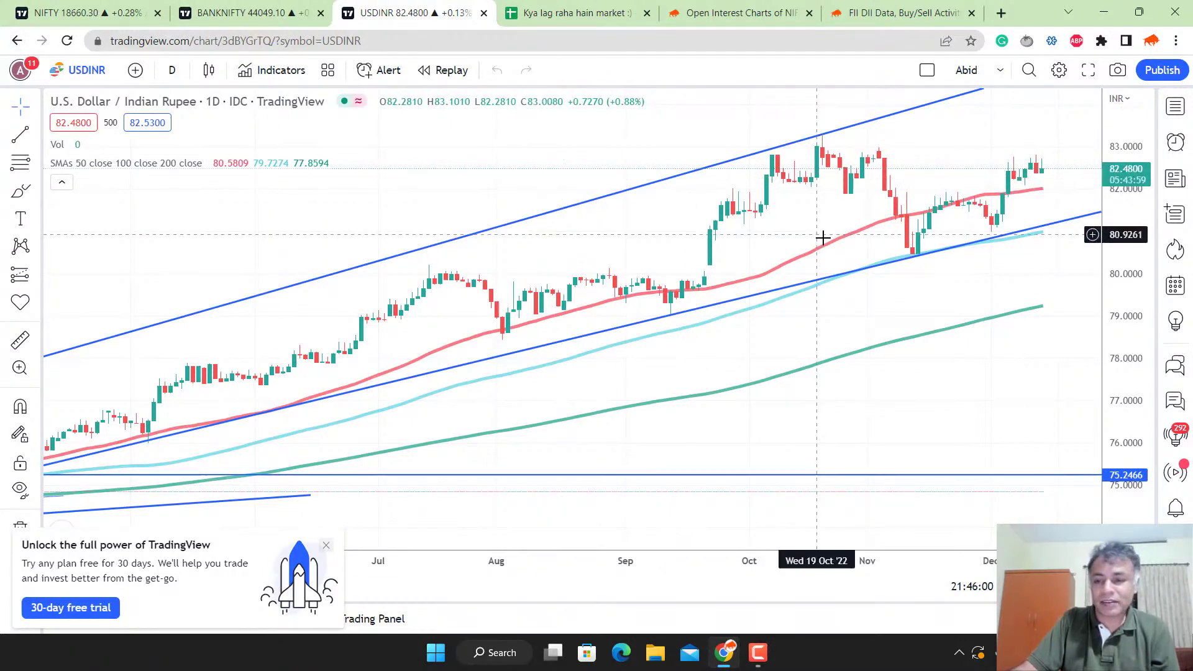
scroll(991, 195, down, 2)
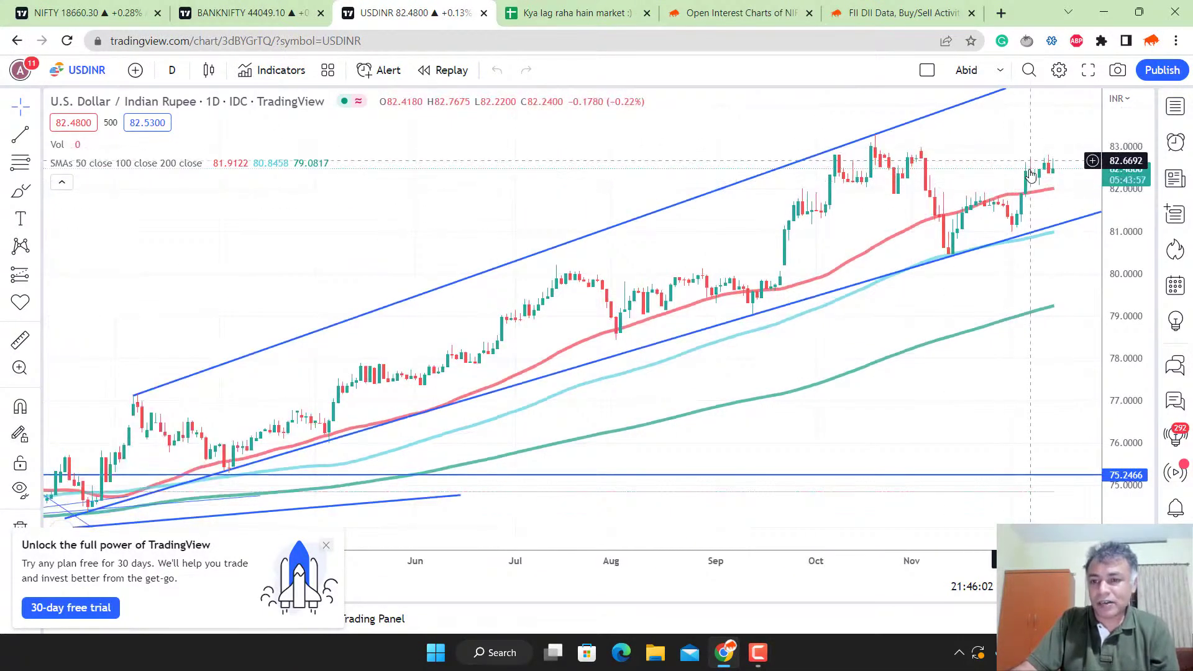
scroll(995, 180, down, 3)
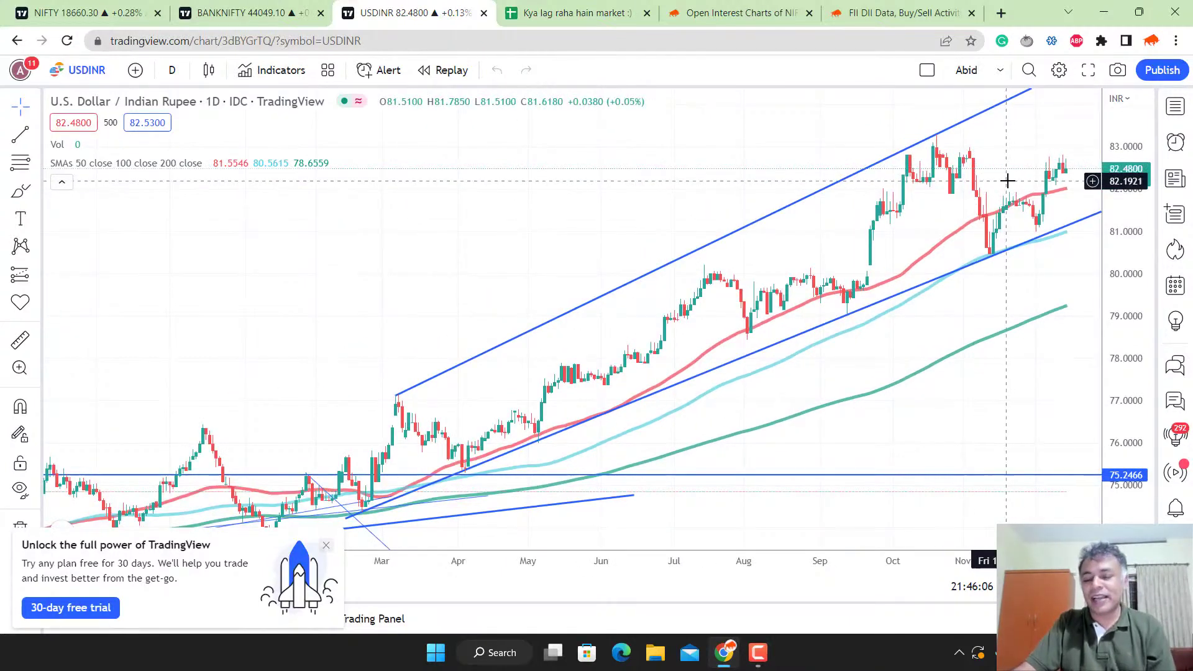
scroll(1044, 177, up, 2)
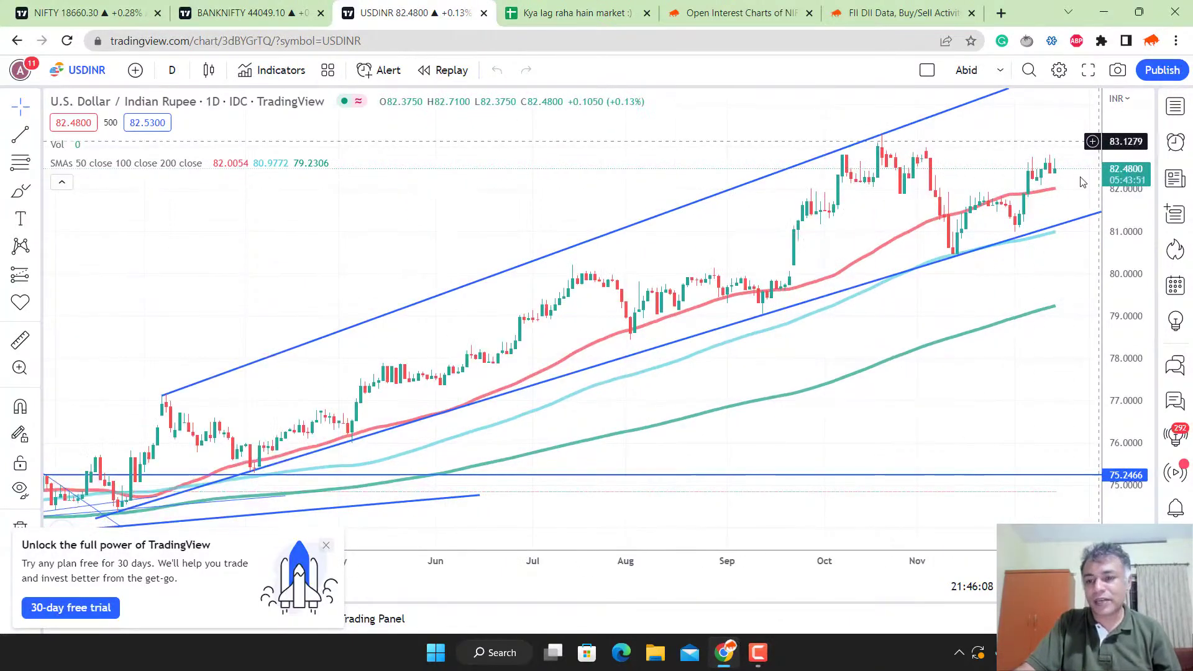
scroll(802, 224, down, 3)
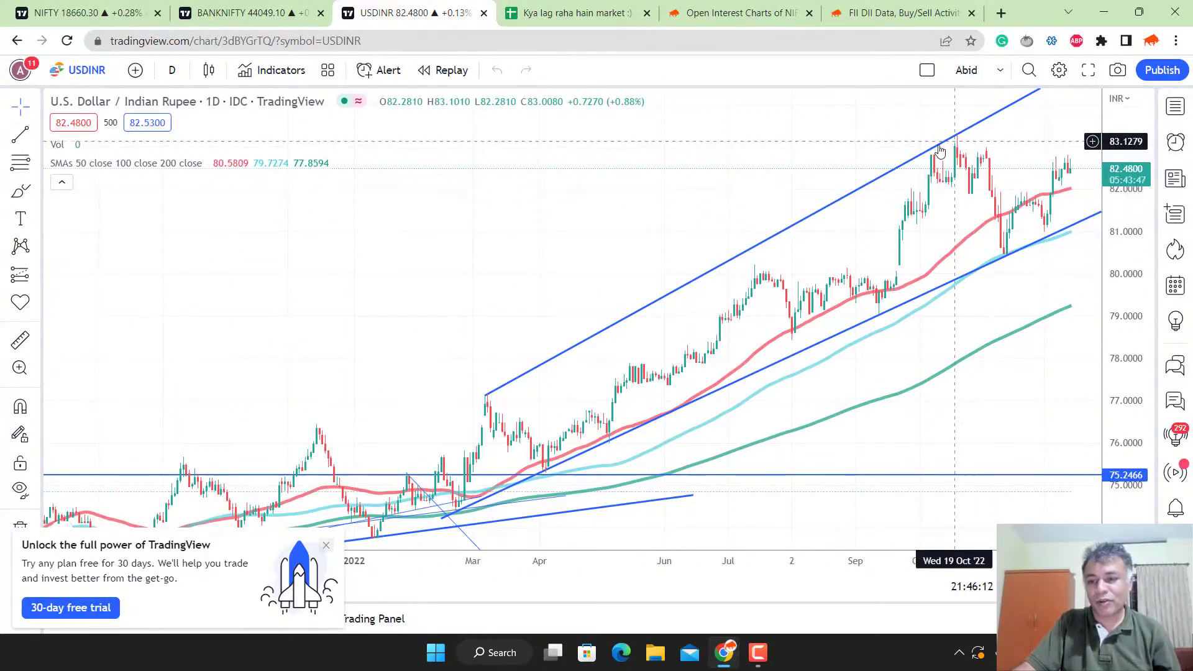
Compare the NIFTY 50, Nifty Bank and USDINR charts, then return to the verdict sheet
click(128, 8)
key(ctrl+Tab)
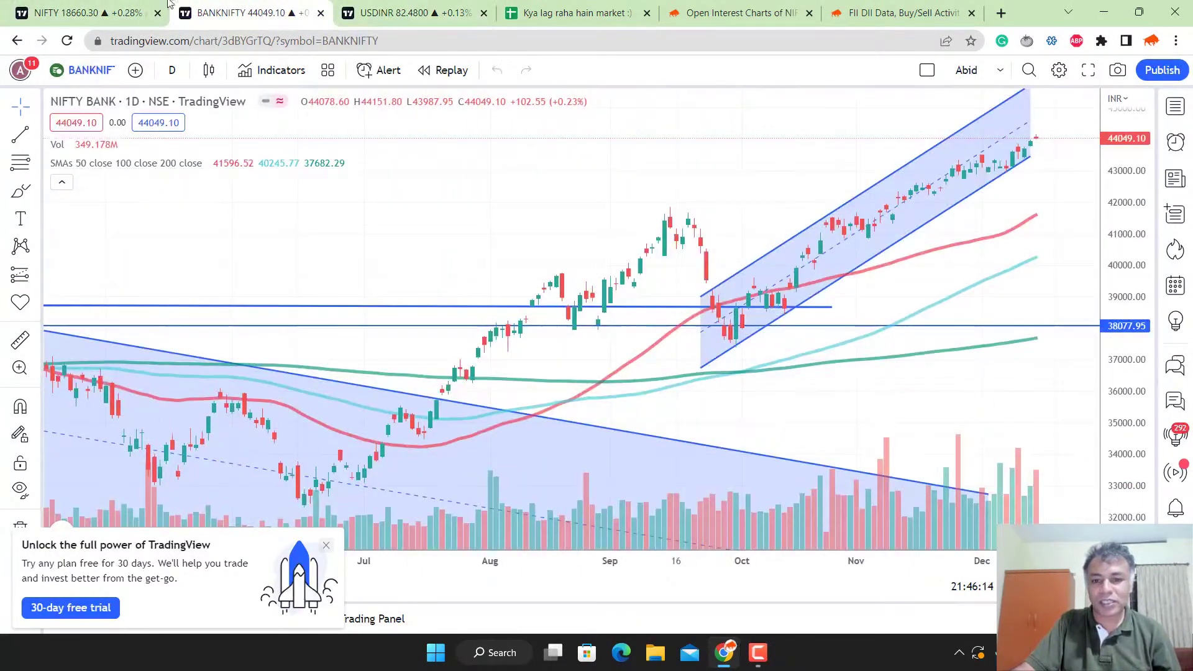
click(127, 5)
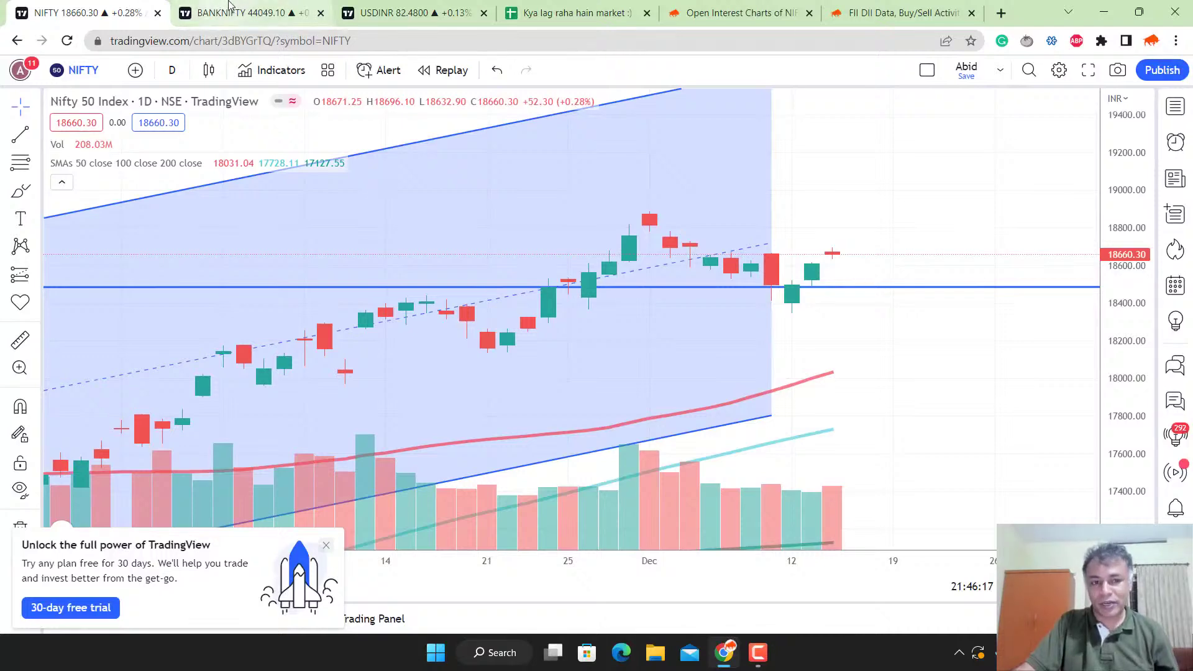
click(248, 13)
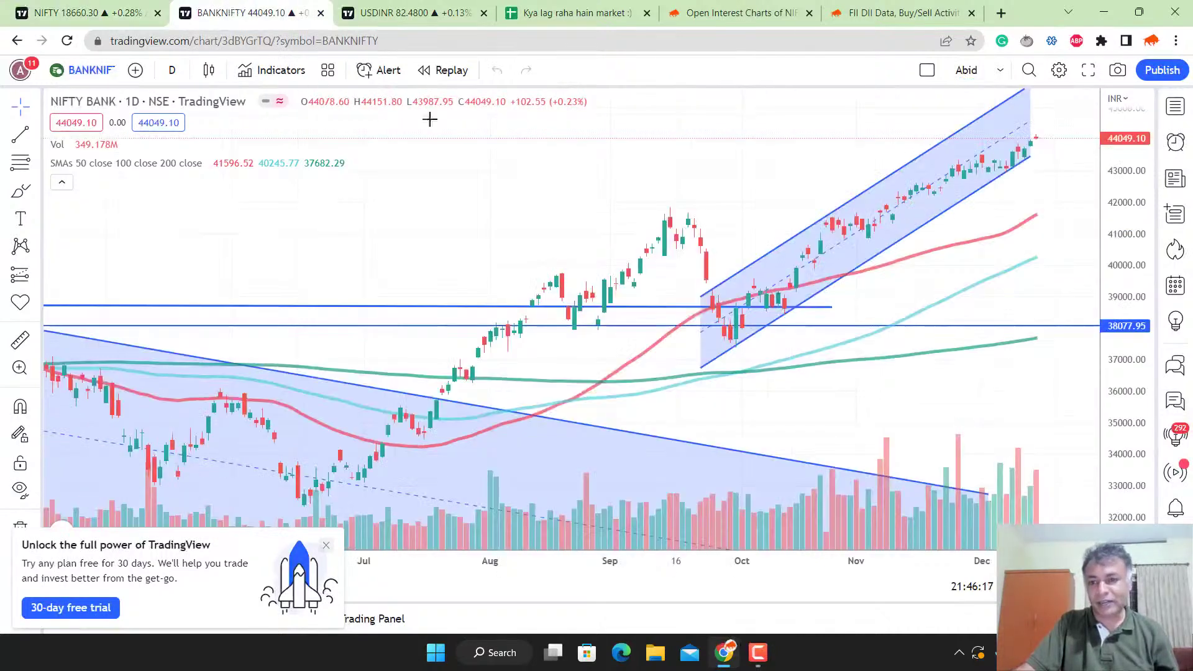
click(453, 7)
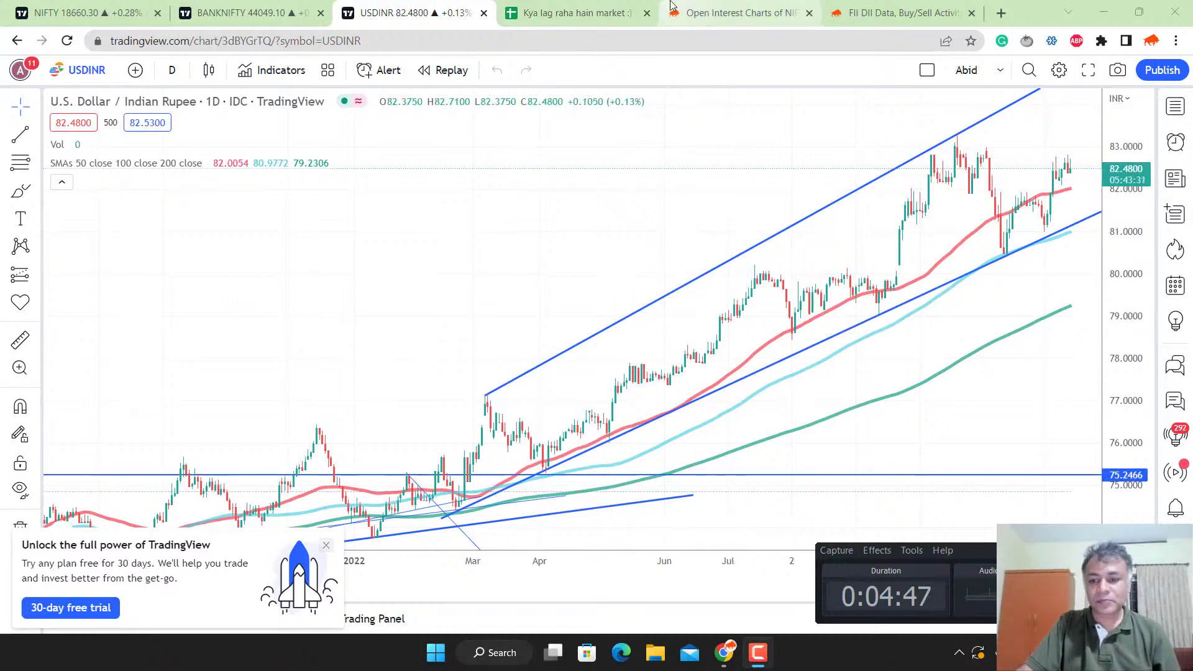
click(71, 6)
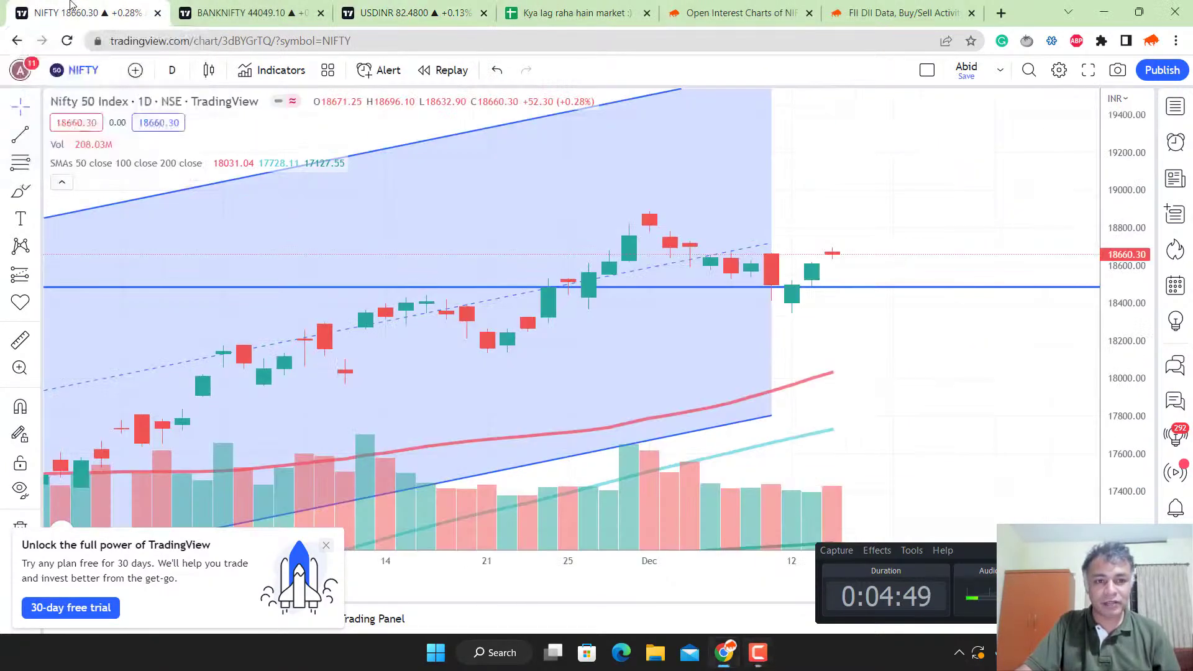
click(206, 8)
click(439, 6)
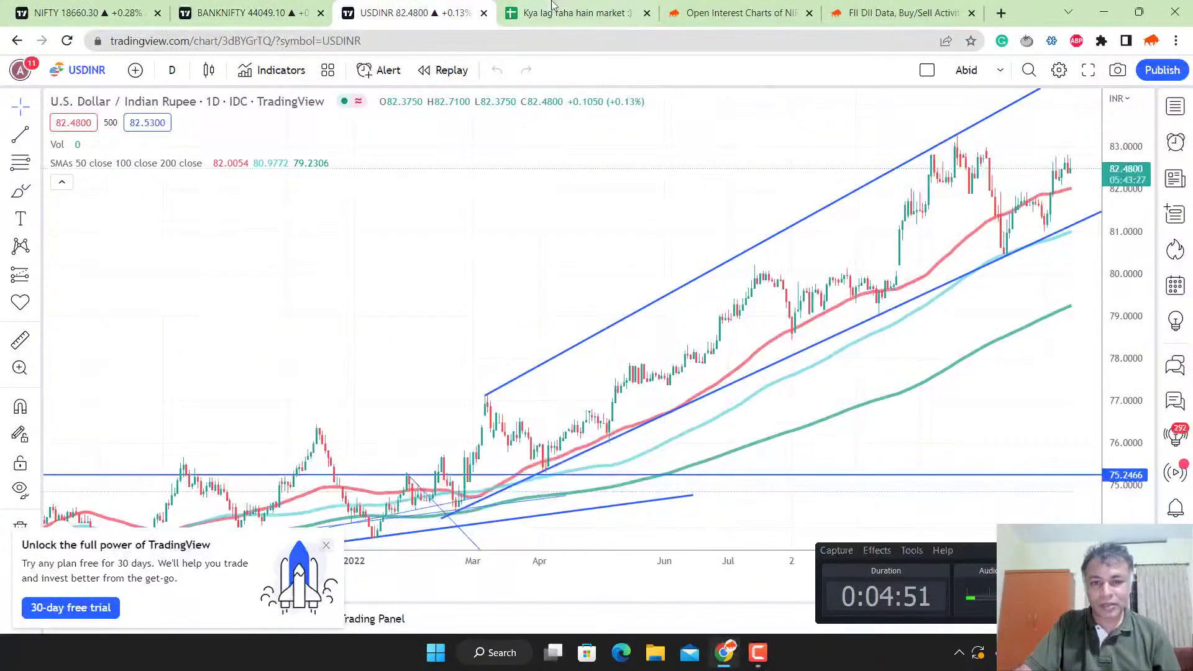
click(578, 13)
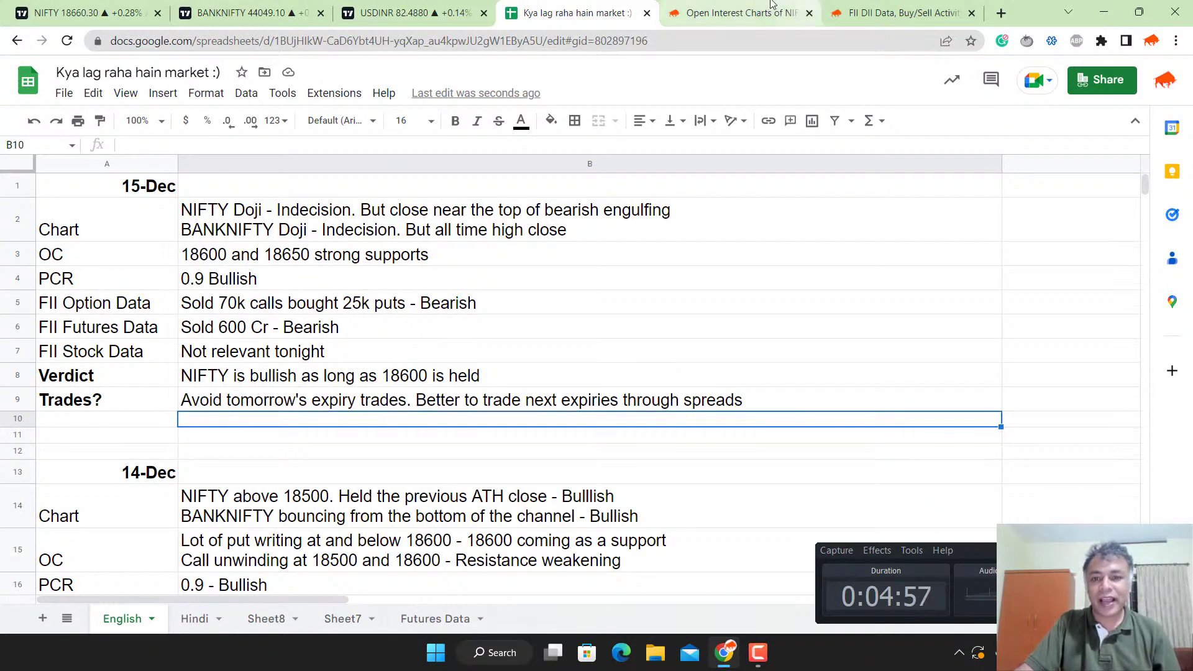
Show the NIFTY weekly open-interest charts, scrolled up to the Open Interest section
click(737, 13)
scroll(731, 259, up, 5)
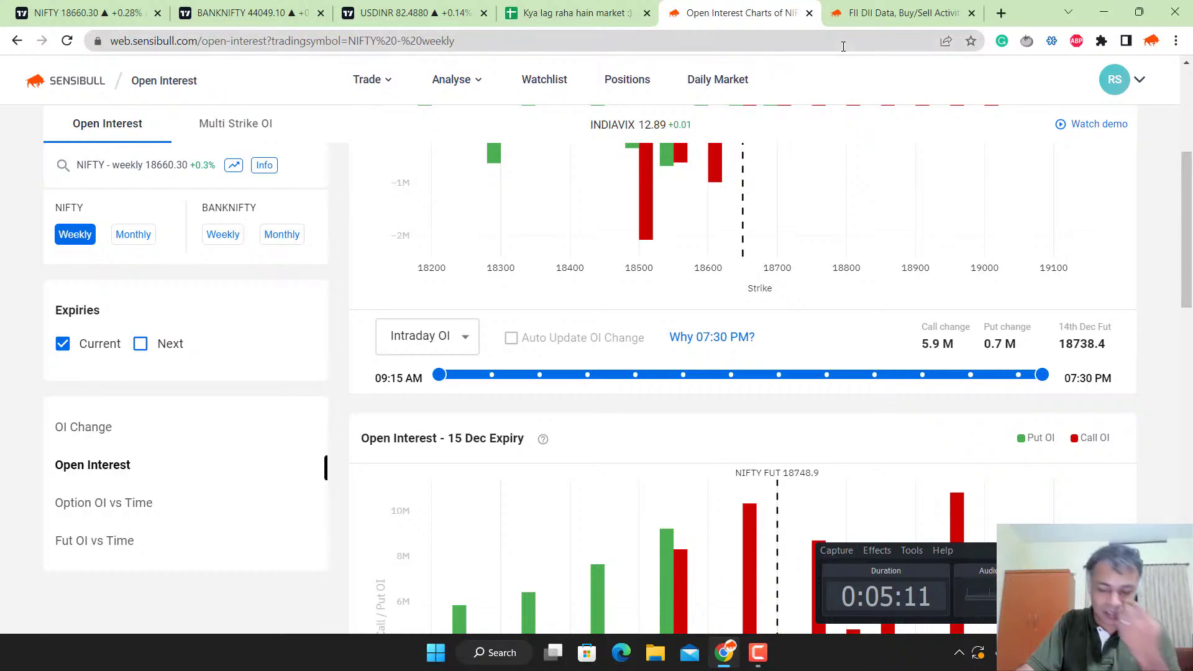
Bring up the 14 Dec FII outstanding OI summary and OI vs Time chart on FII DII Data
click(895, 12)
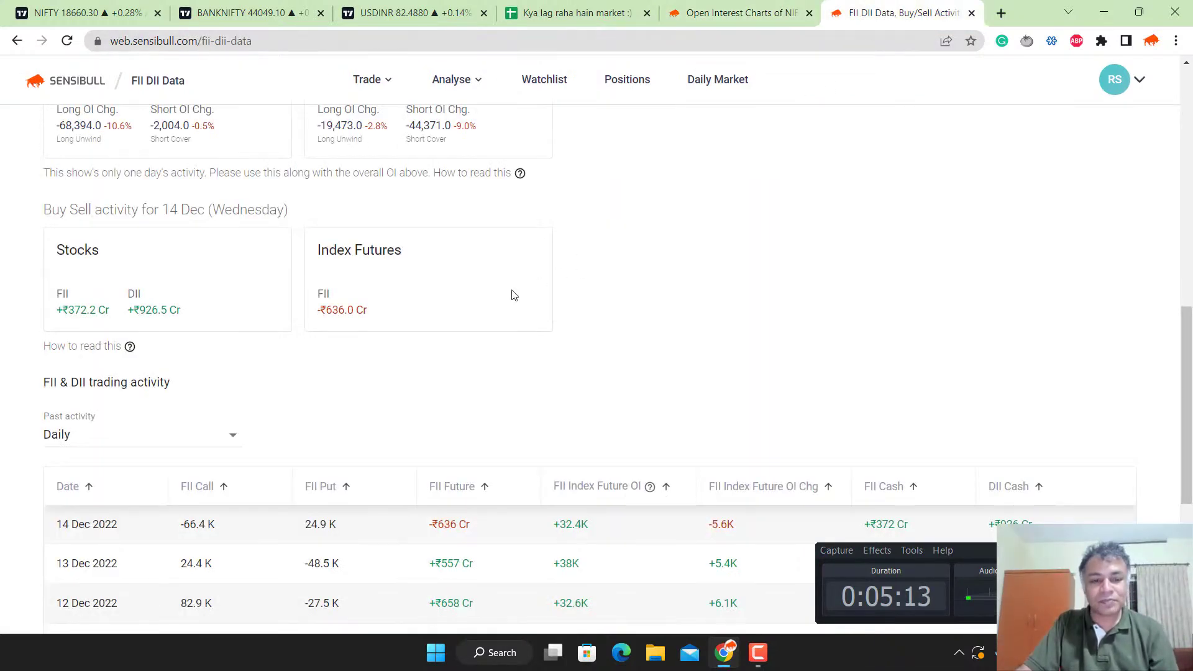
scroll(516, 298, up, 5)
scroll(496, 349, up, 4)
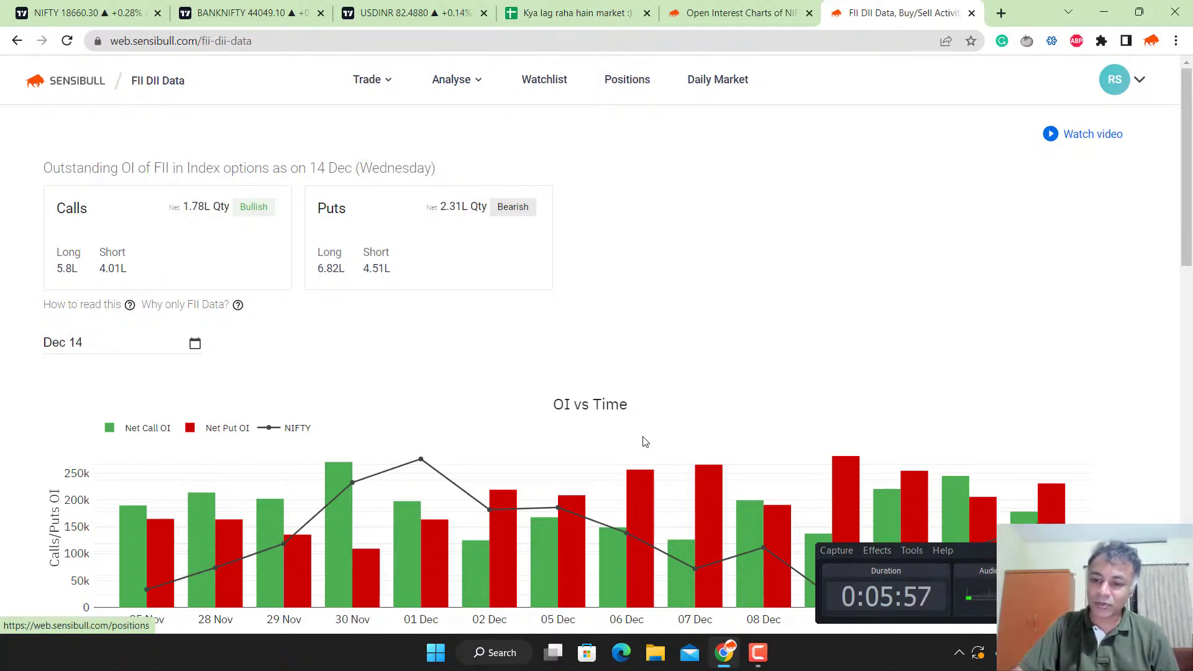
mouse_move(665, 552)
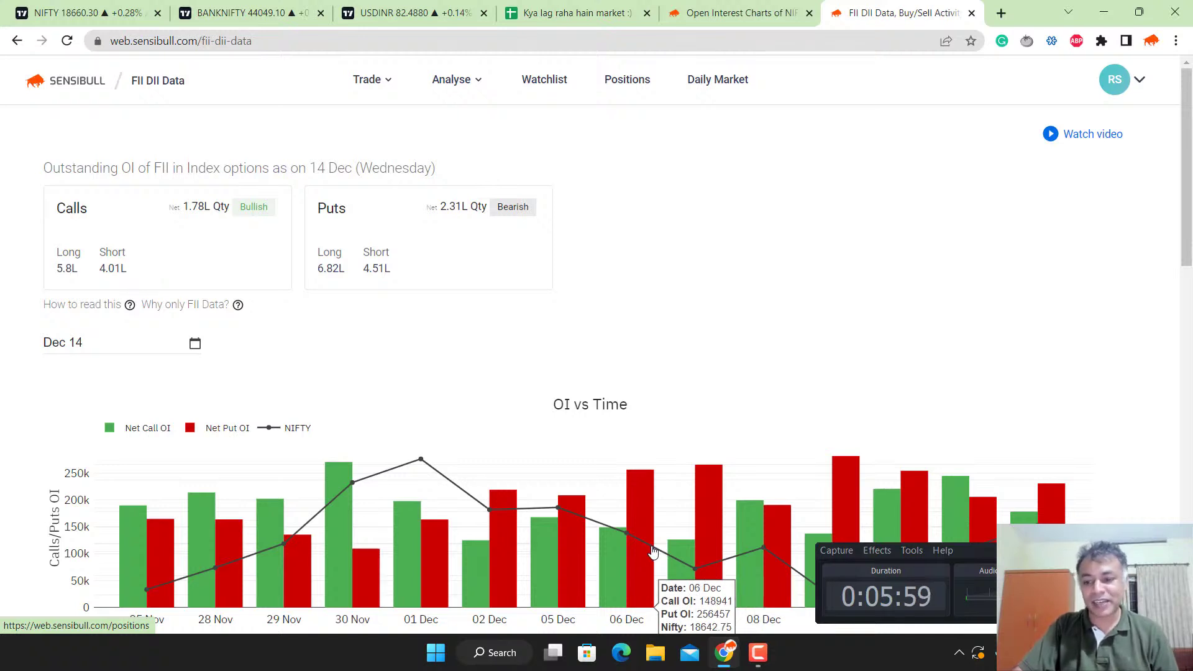